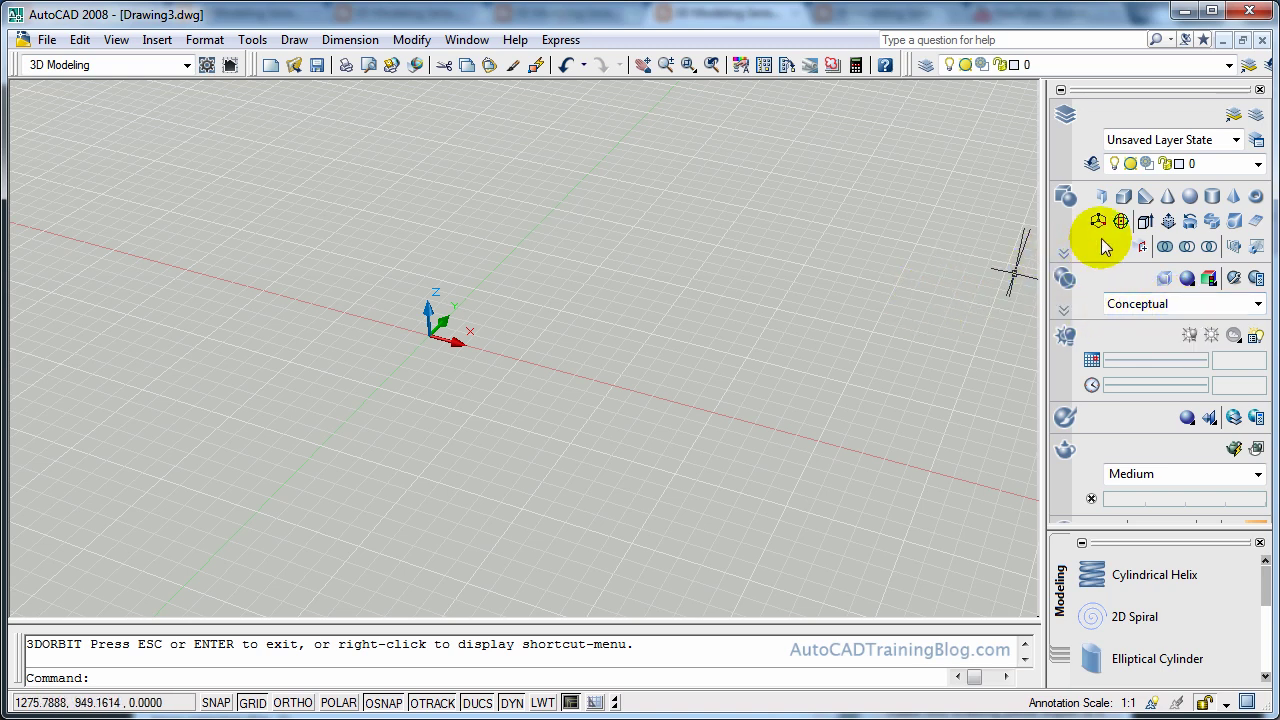
Draw a solid box from two base corners with a height of 150
click(1125, 199)
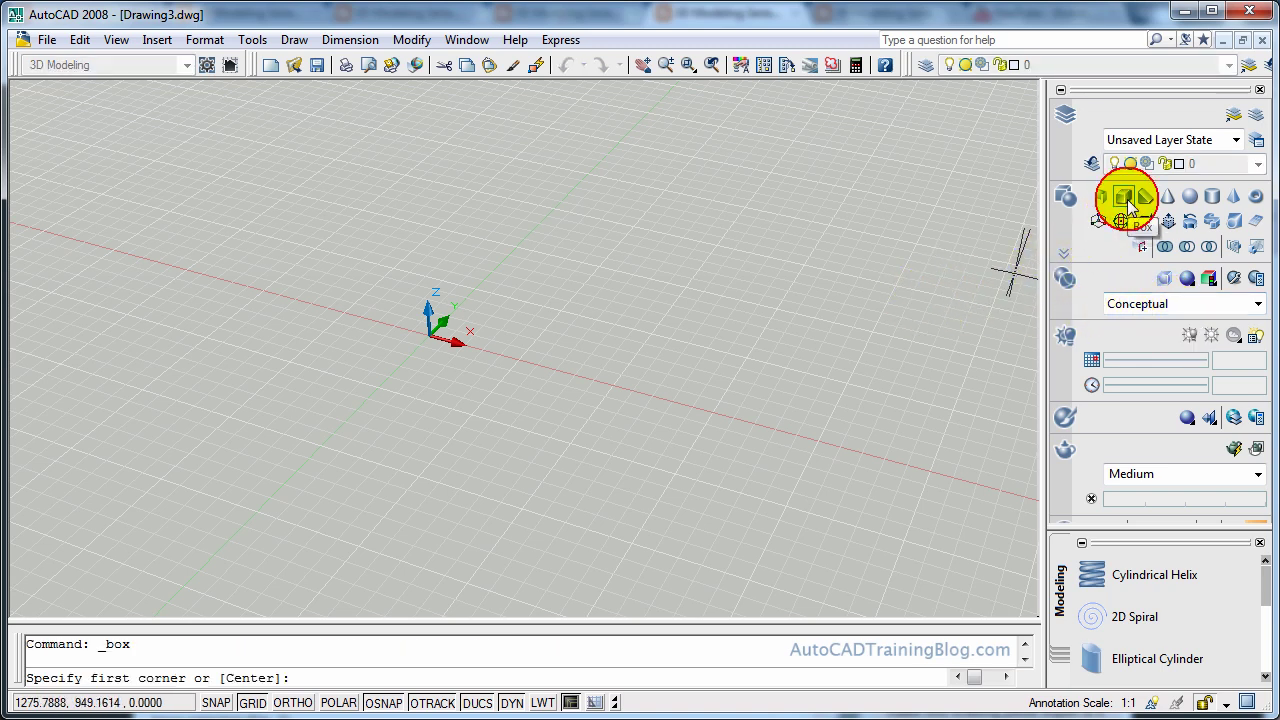
click(681, 236)
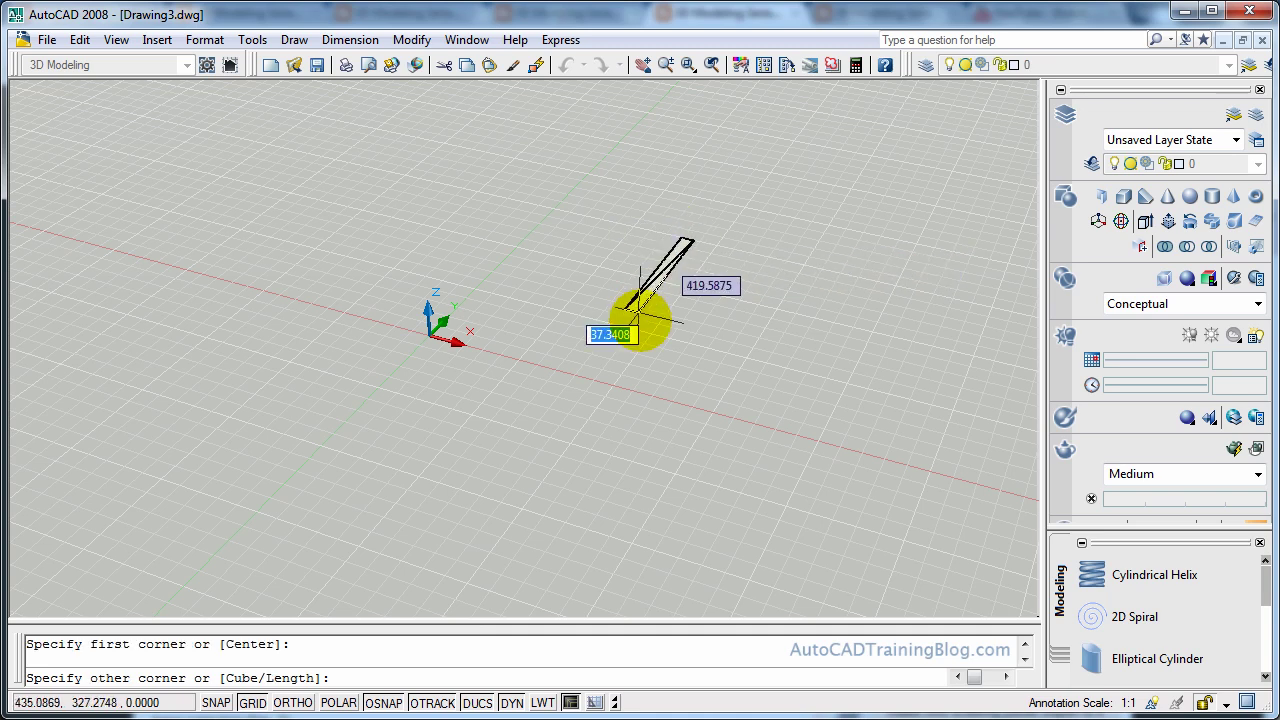
click(868, 373)
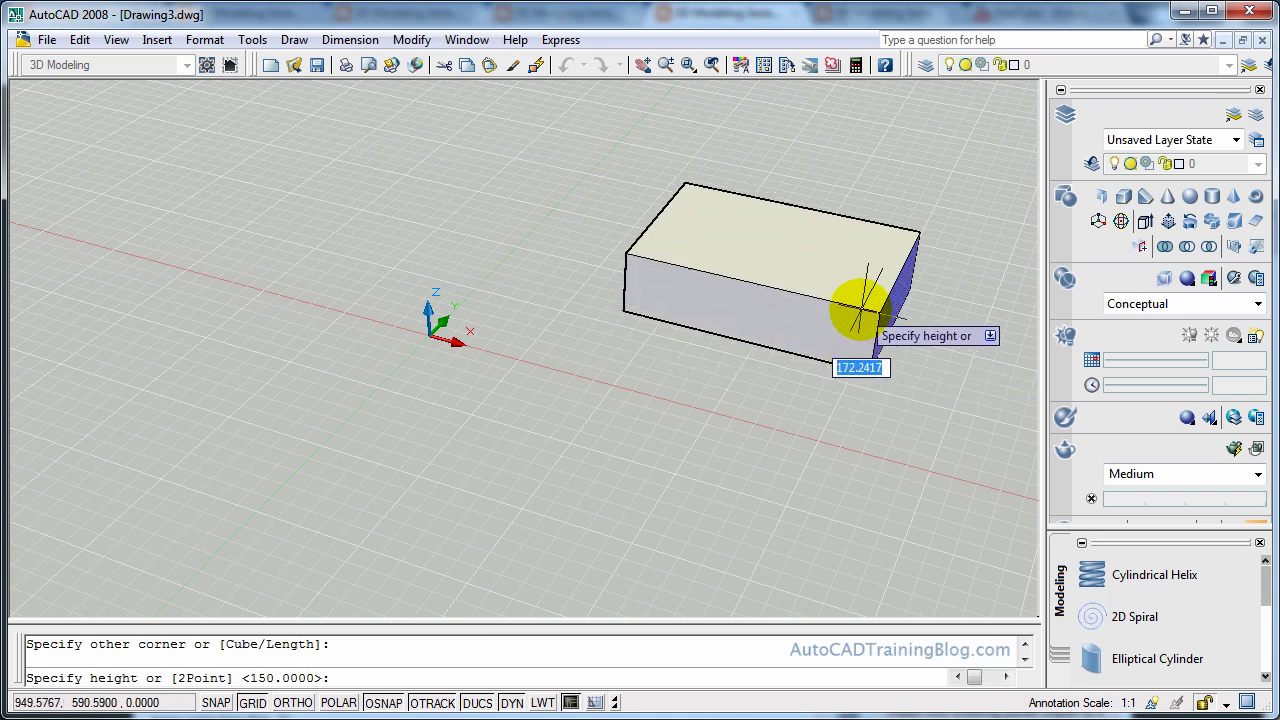
text(150)
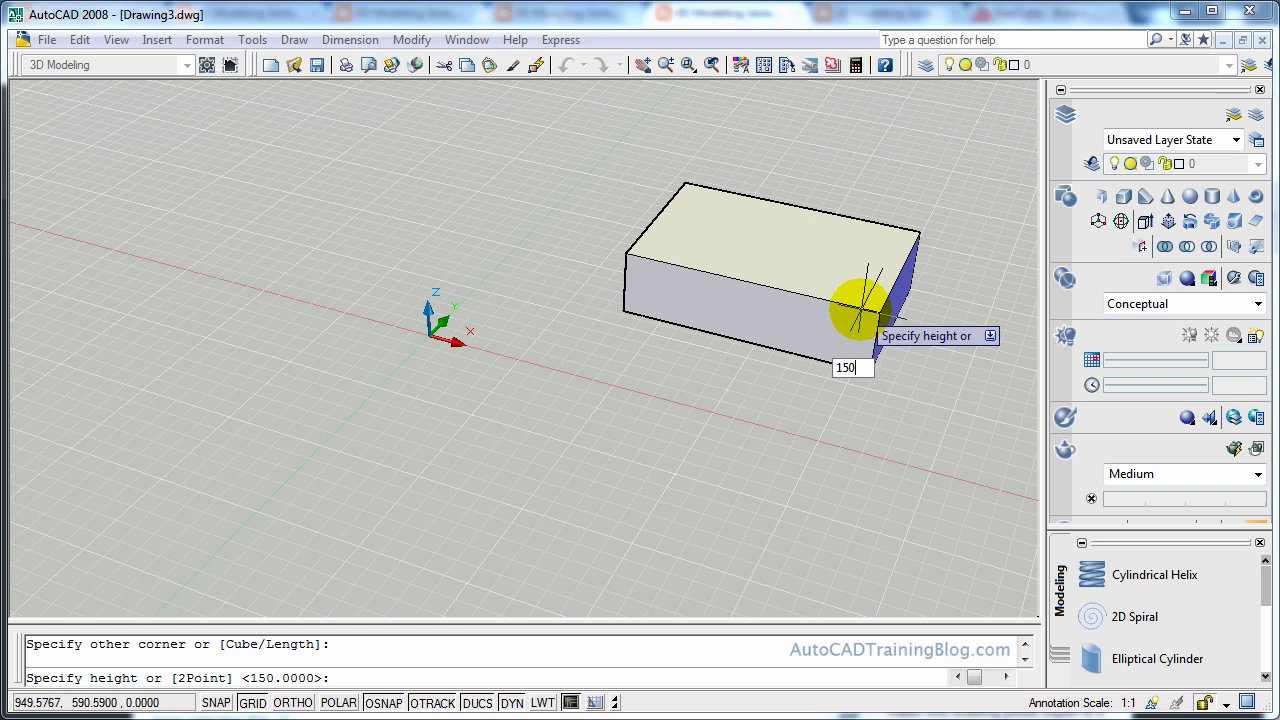
key(Return)
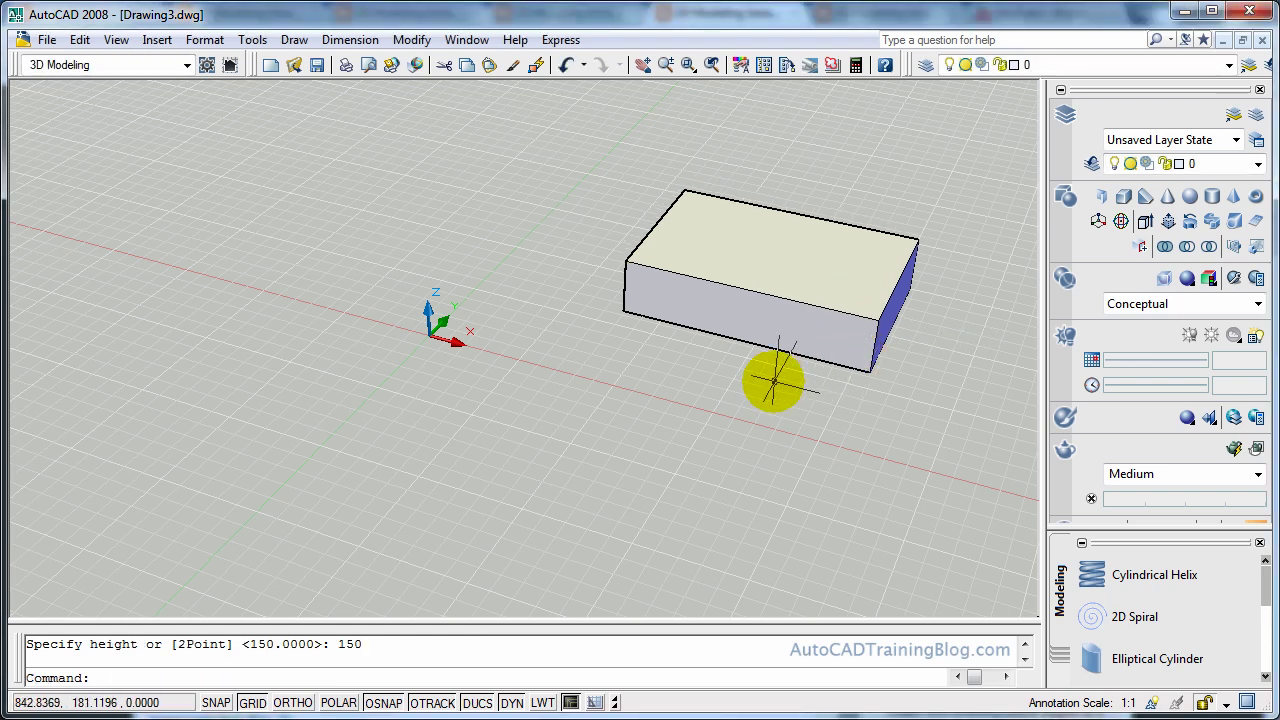
Orbit, zoom and pan so the box sits centred in a perspective view
text(orbit)
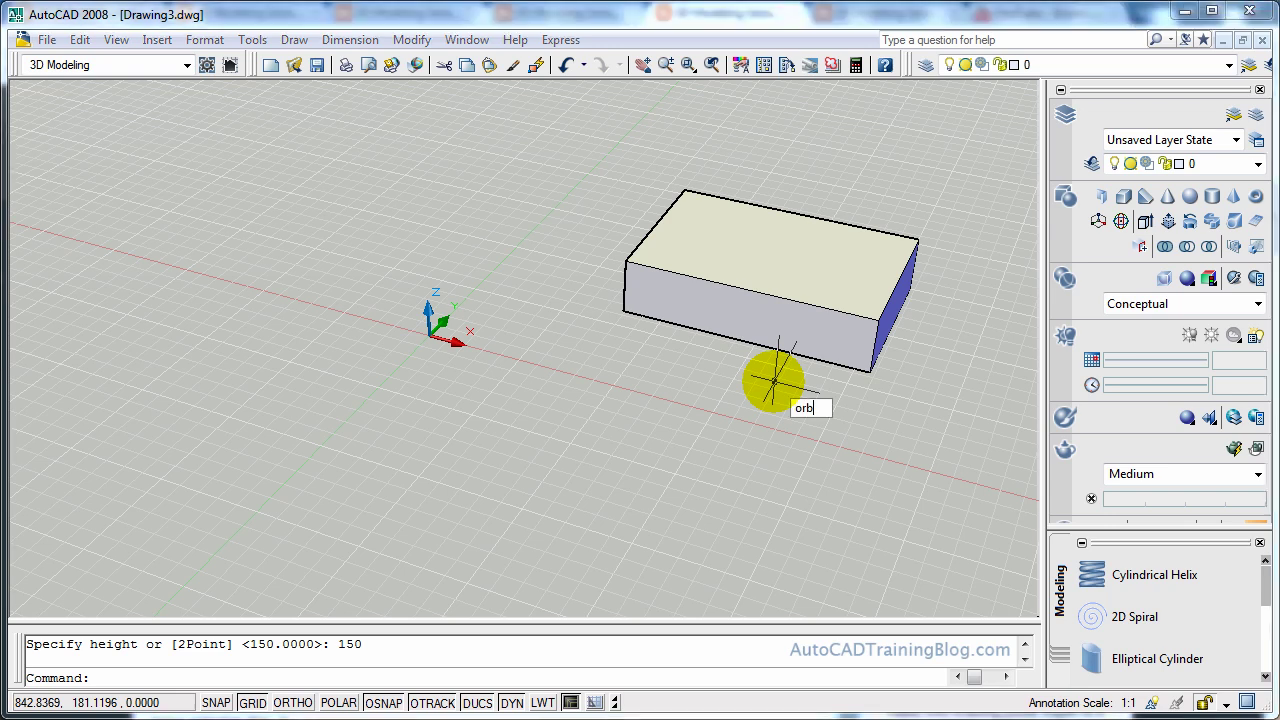
key(Return)
drag(771, 374, 897, 349)
key(Escape)
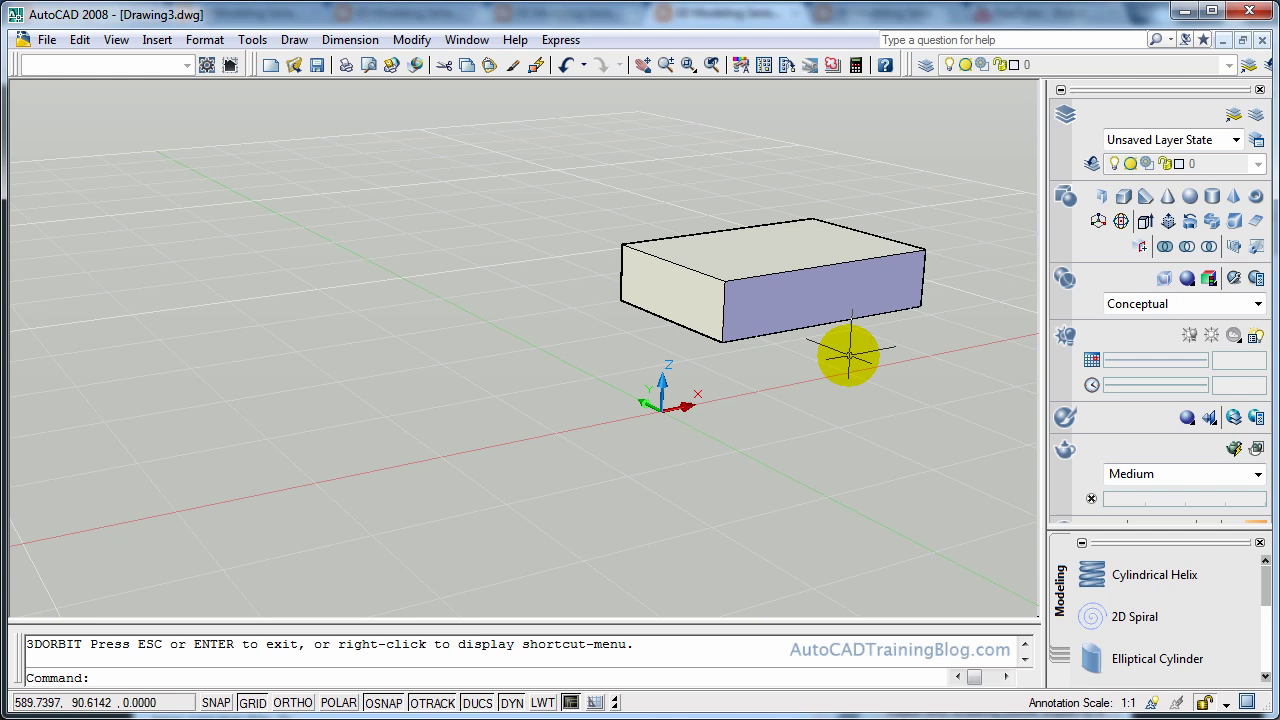
scroll(816, 295, up, 1)
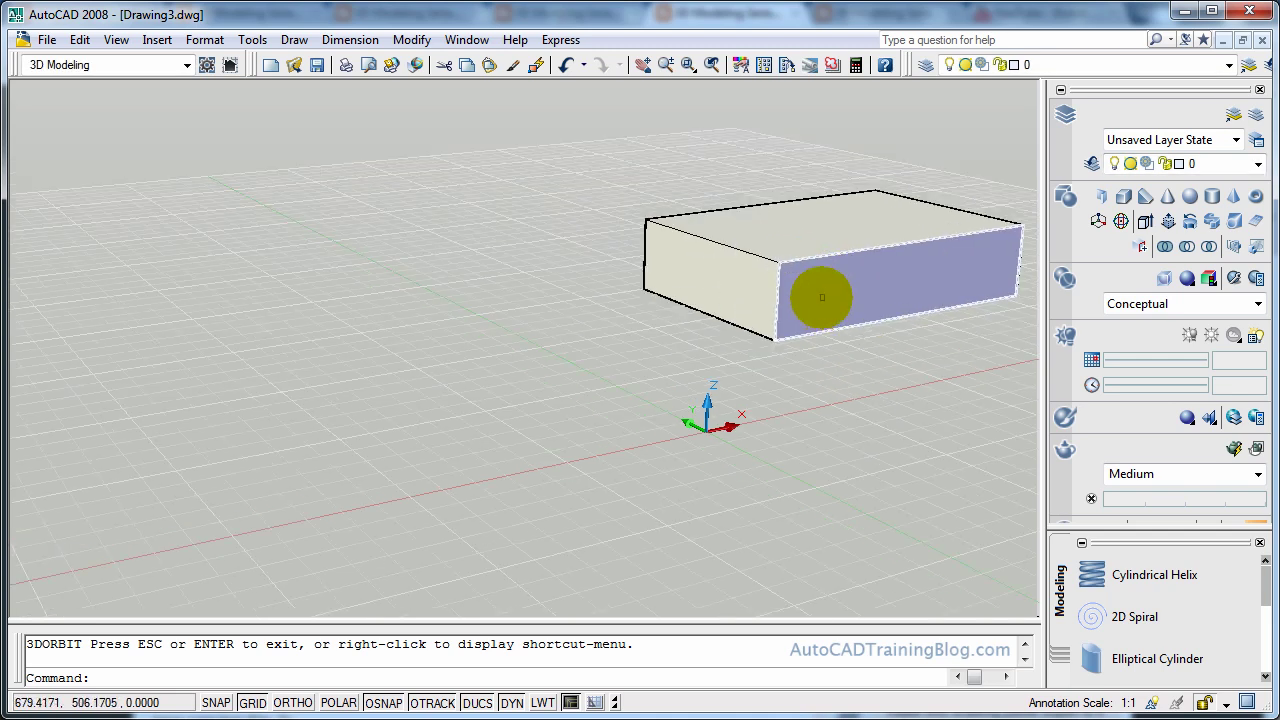
scroll(971, 263, up, 1)
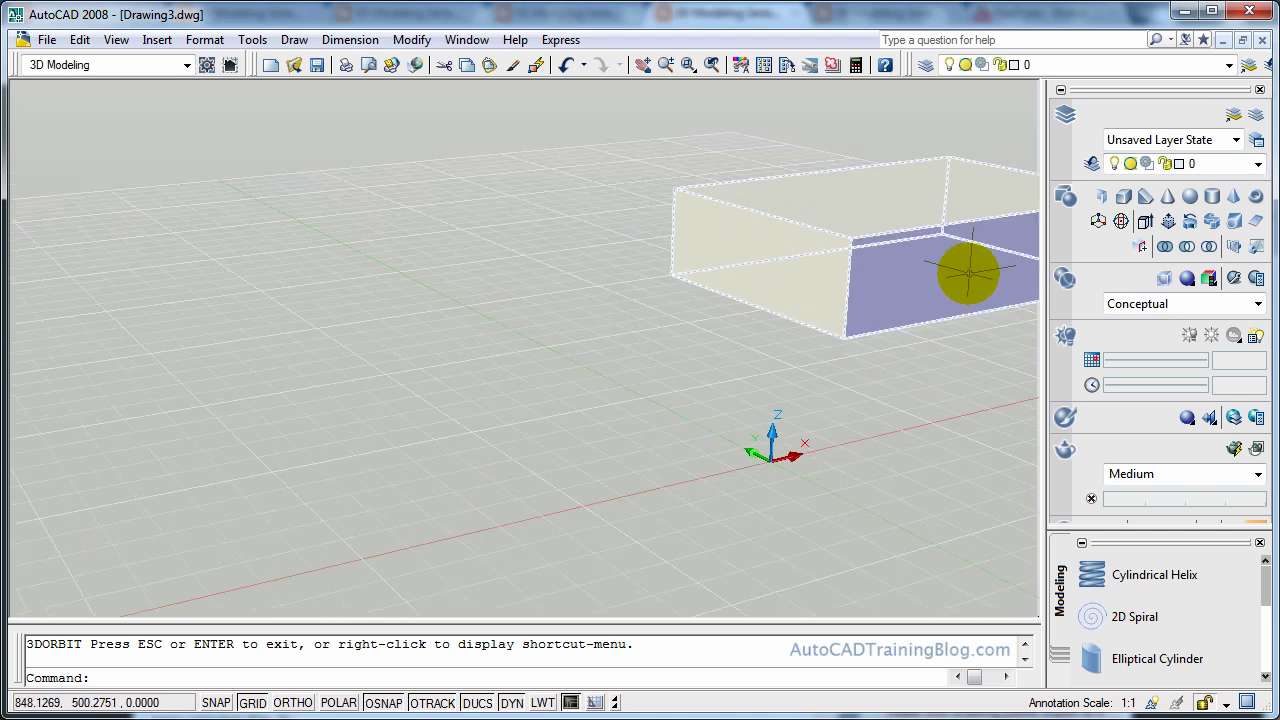
text(p)
key(Return)
drag(971, 271, 682, 368)
key(Escape)
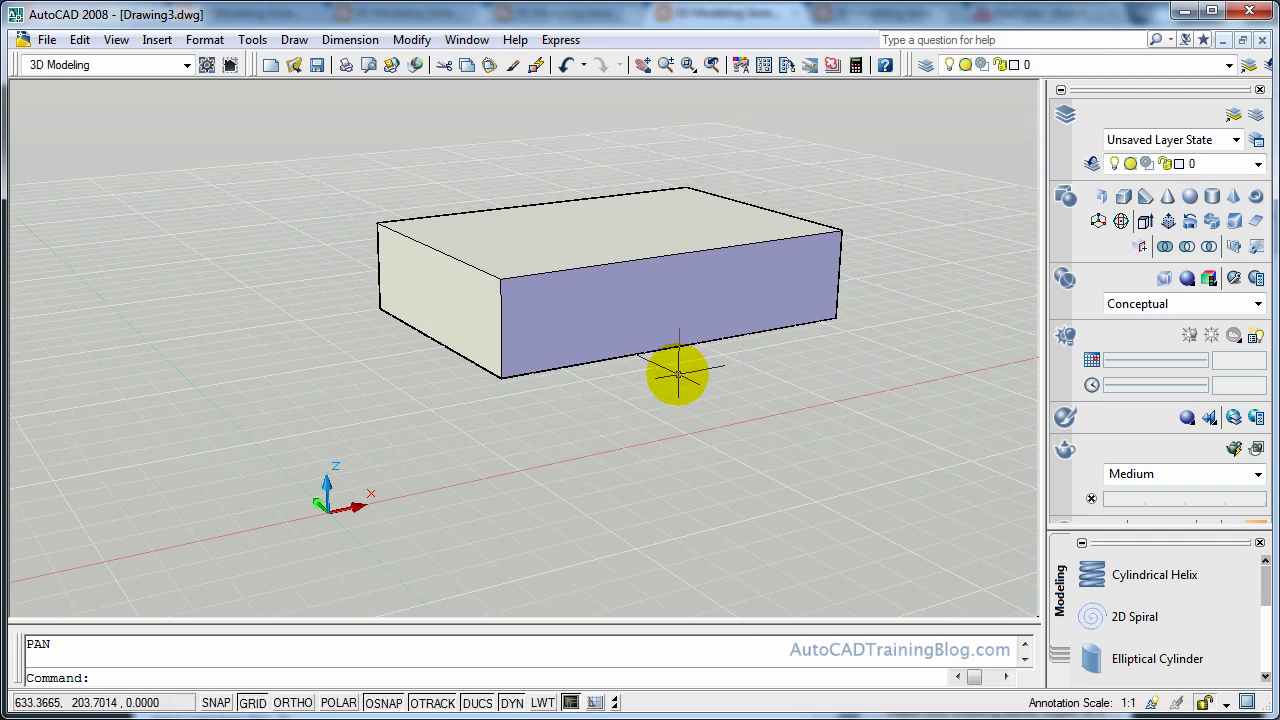
Fillet the box's top front edge with a 25-unit radius
text(fillet)
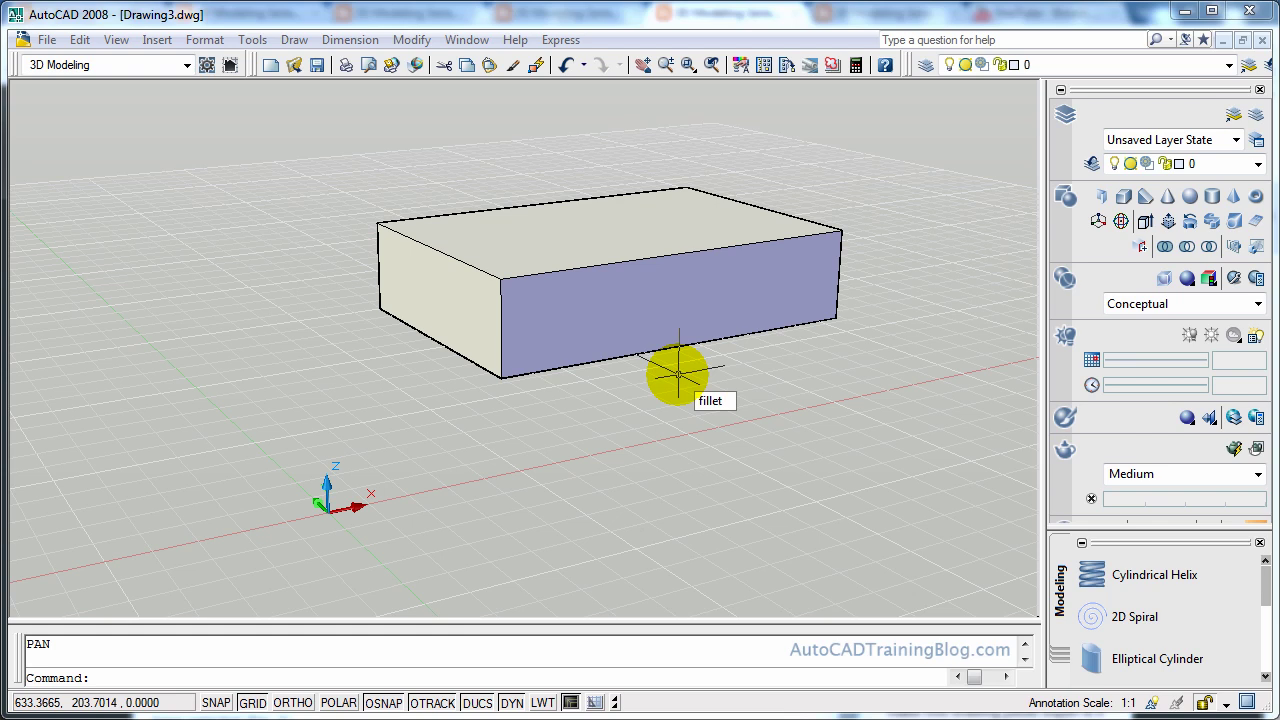
key(Return)
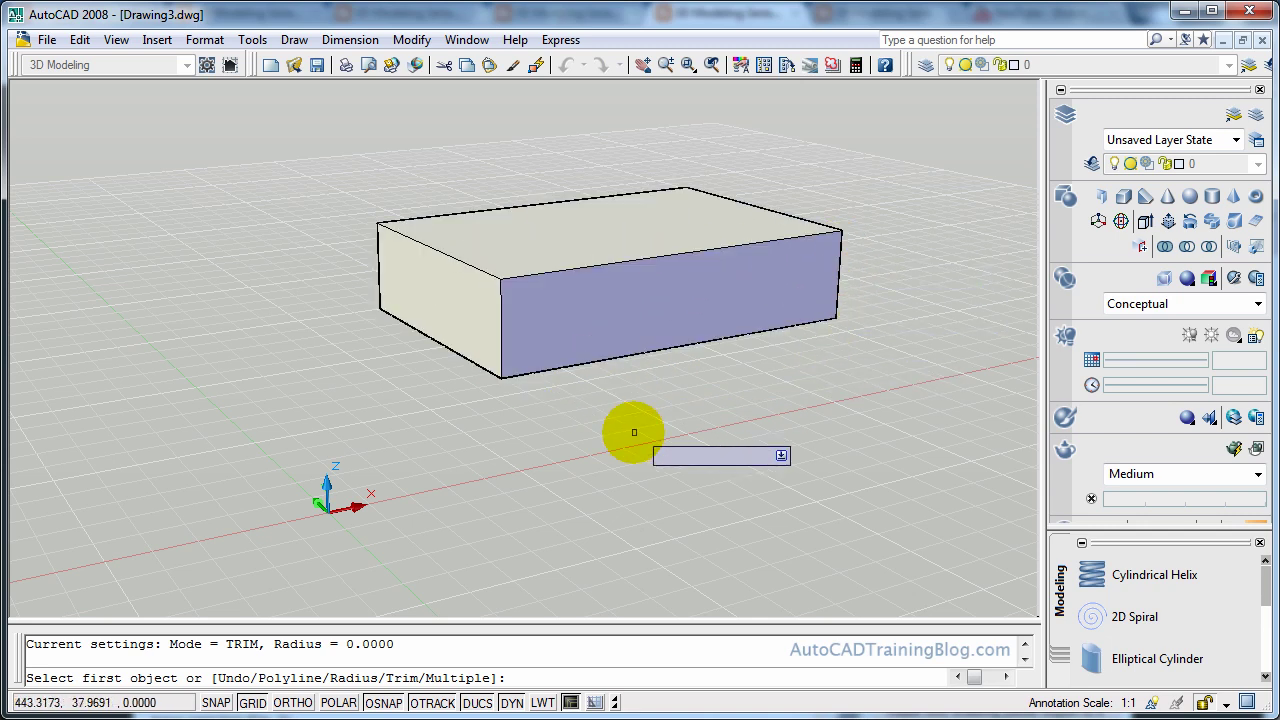
click(624, 263)
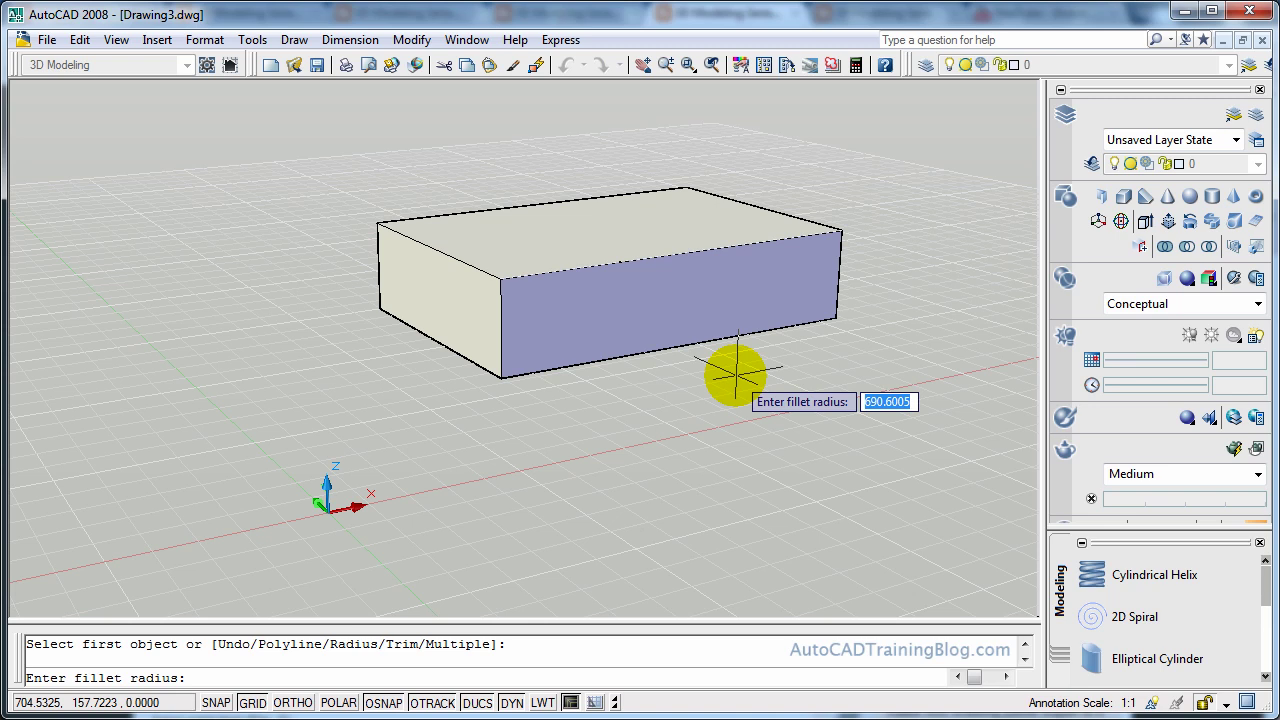
text(25)
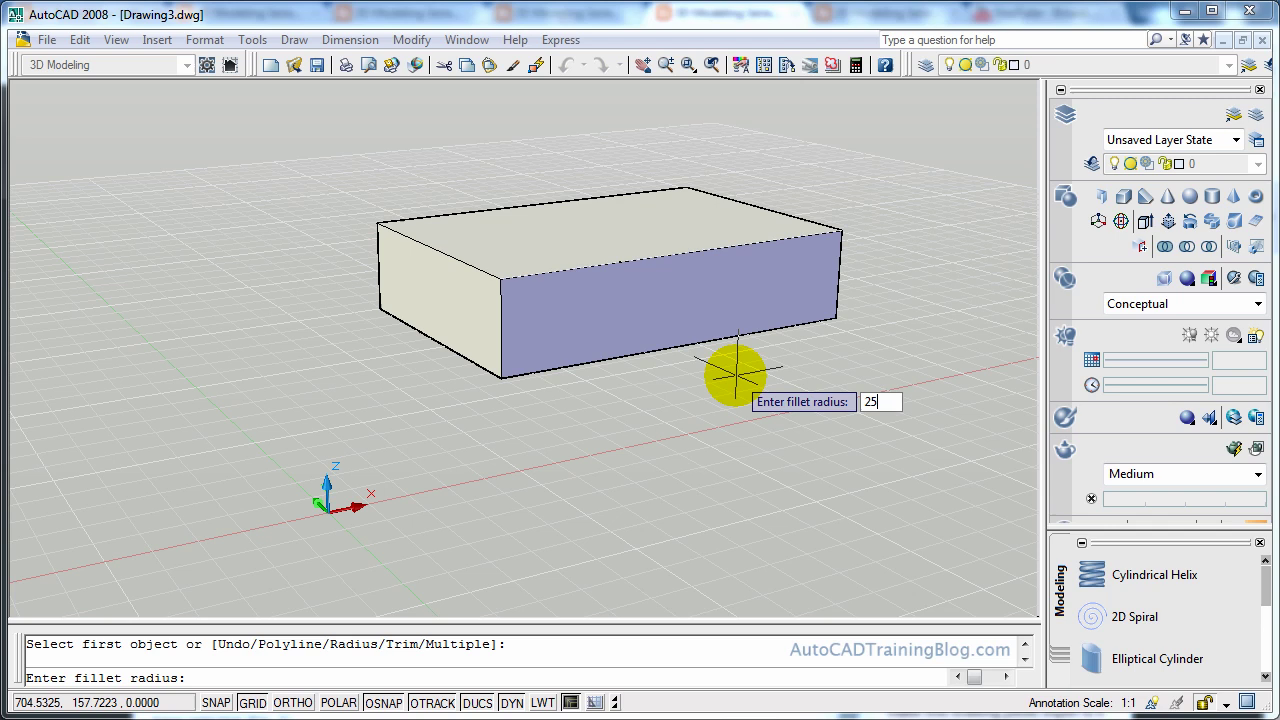
key(Return)
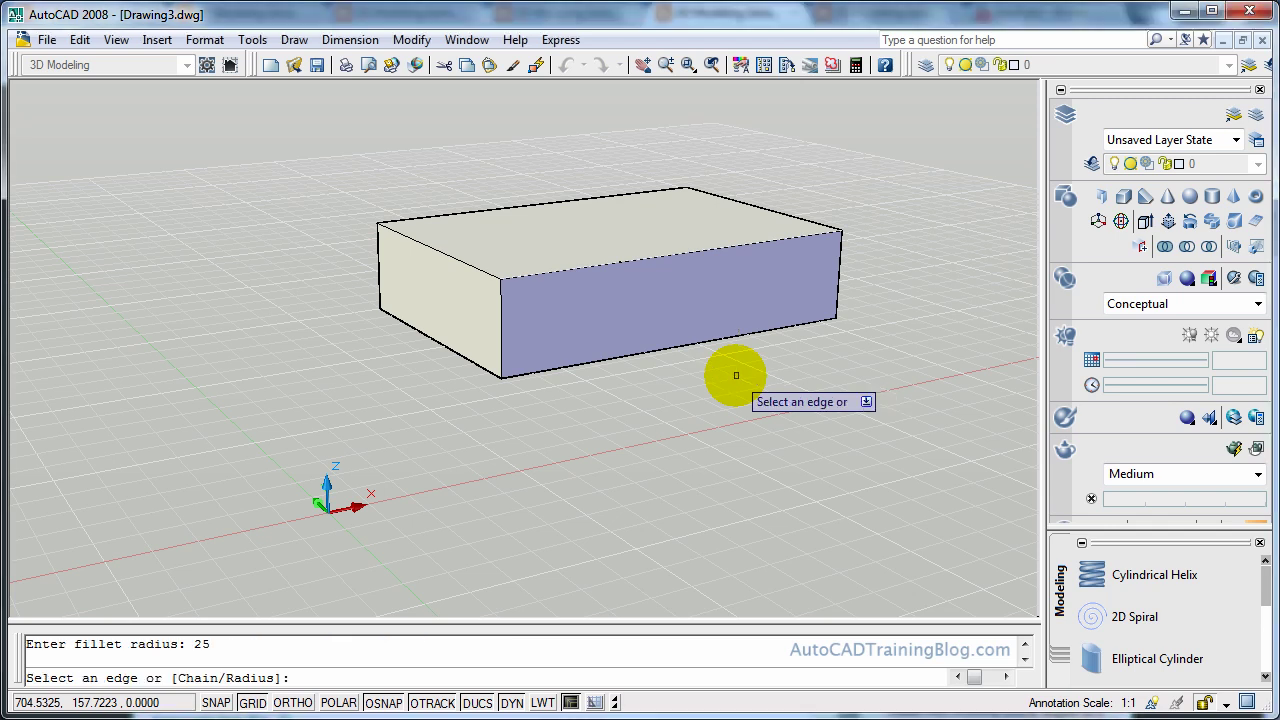
click(681, 254)
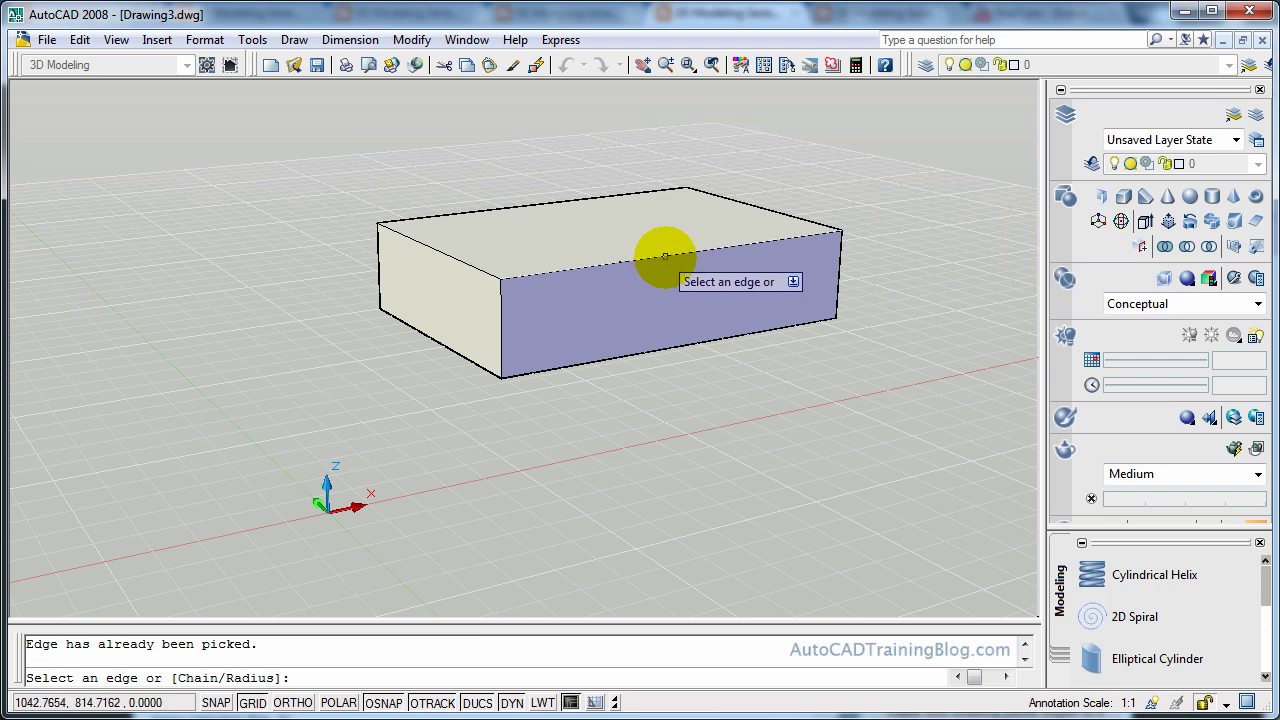
key(Return)
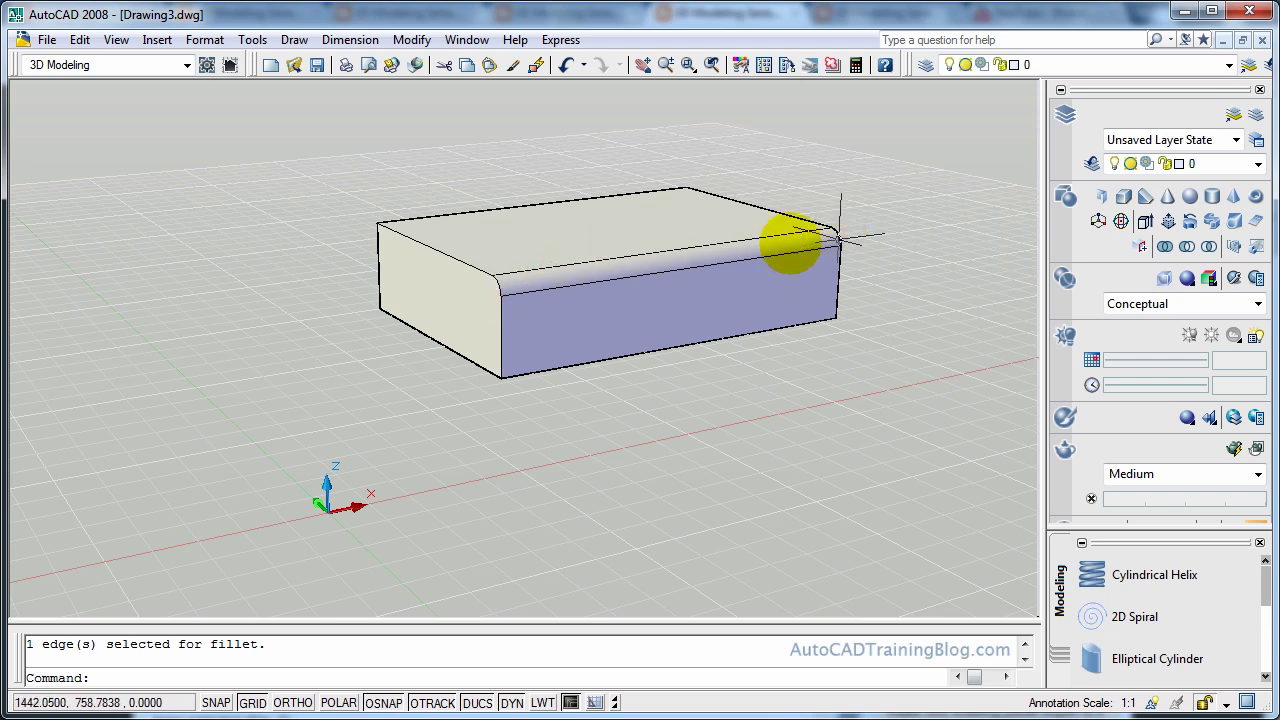
click(794, 240)
Start a new fillet on a box edge in Chain mode with radius kept at 25
key(Escape)
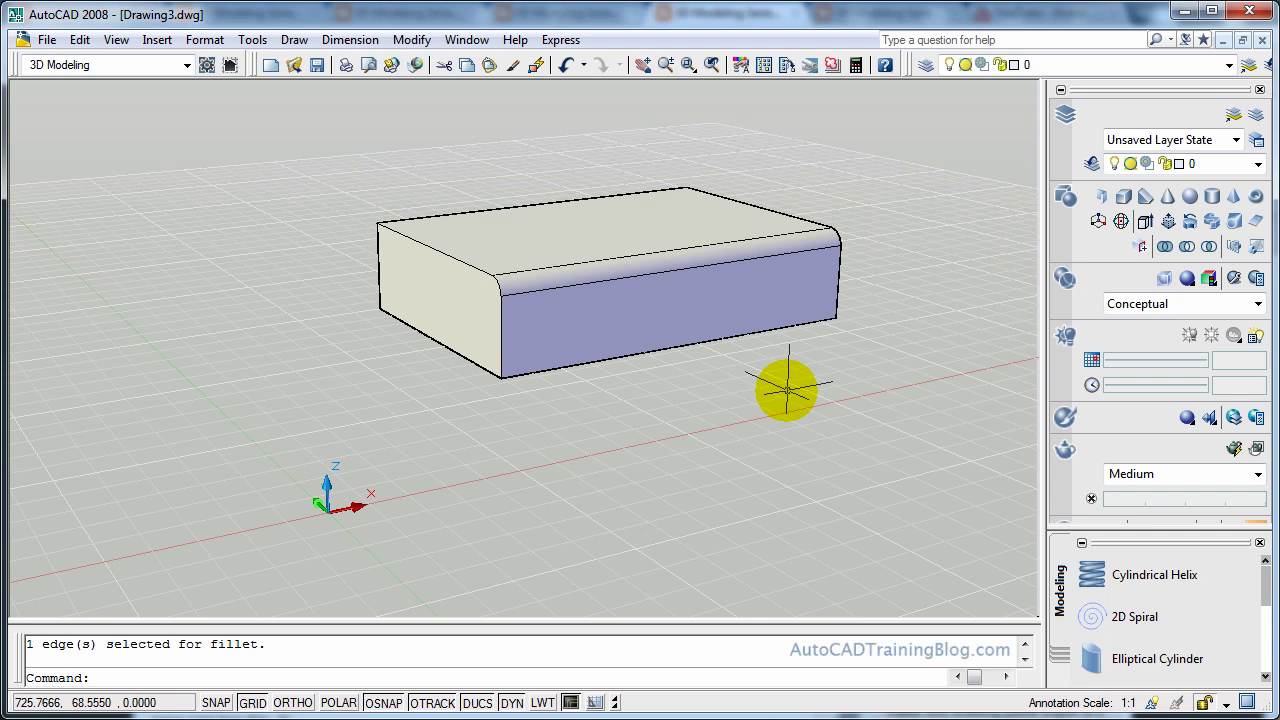
text(fillet)
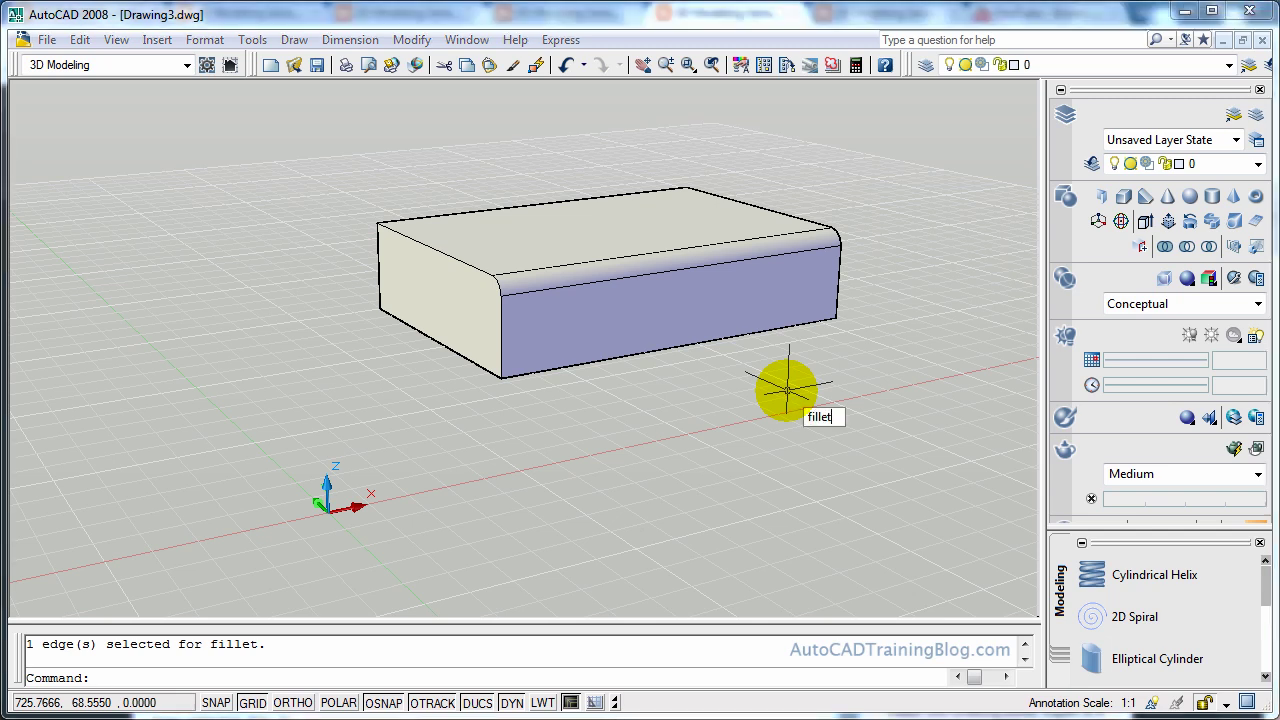
key(Return)
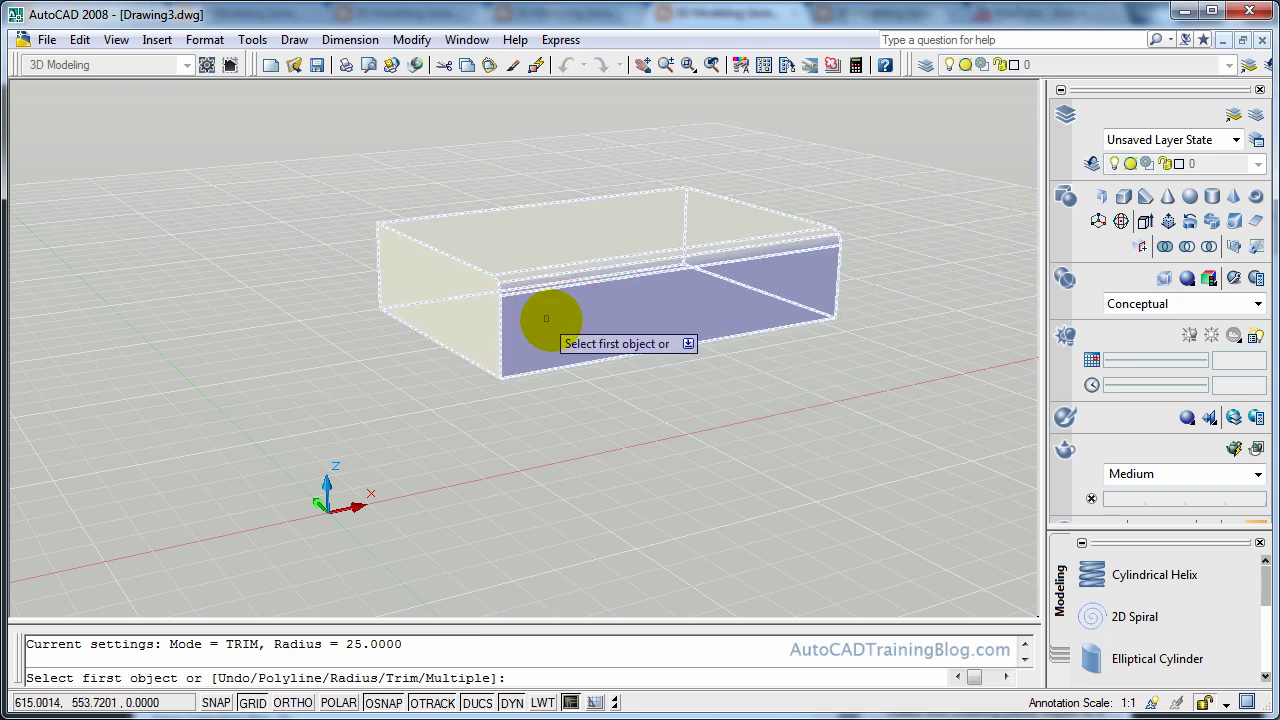
click(557, 365)
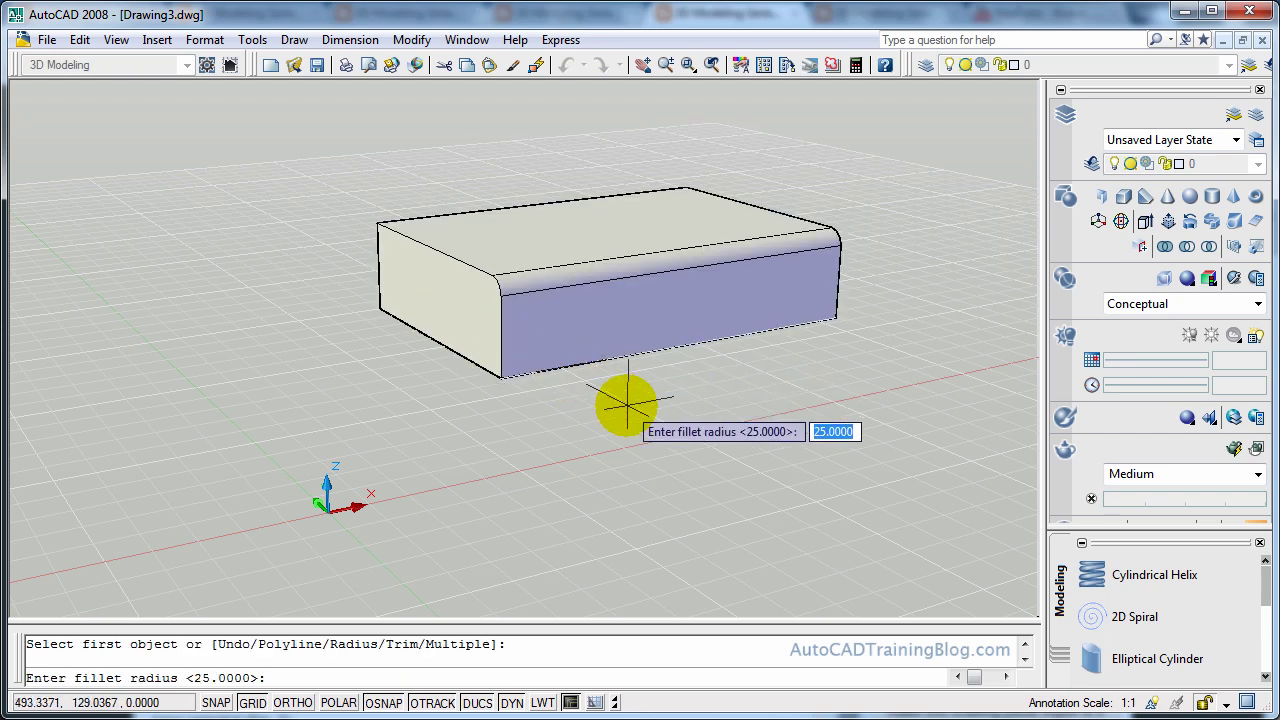
key(Return)
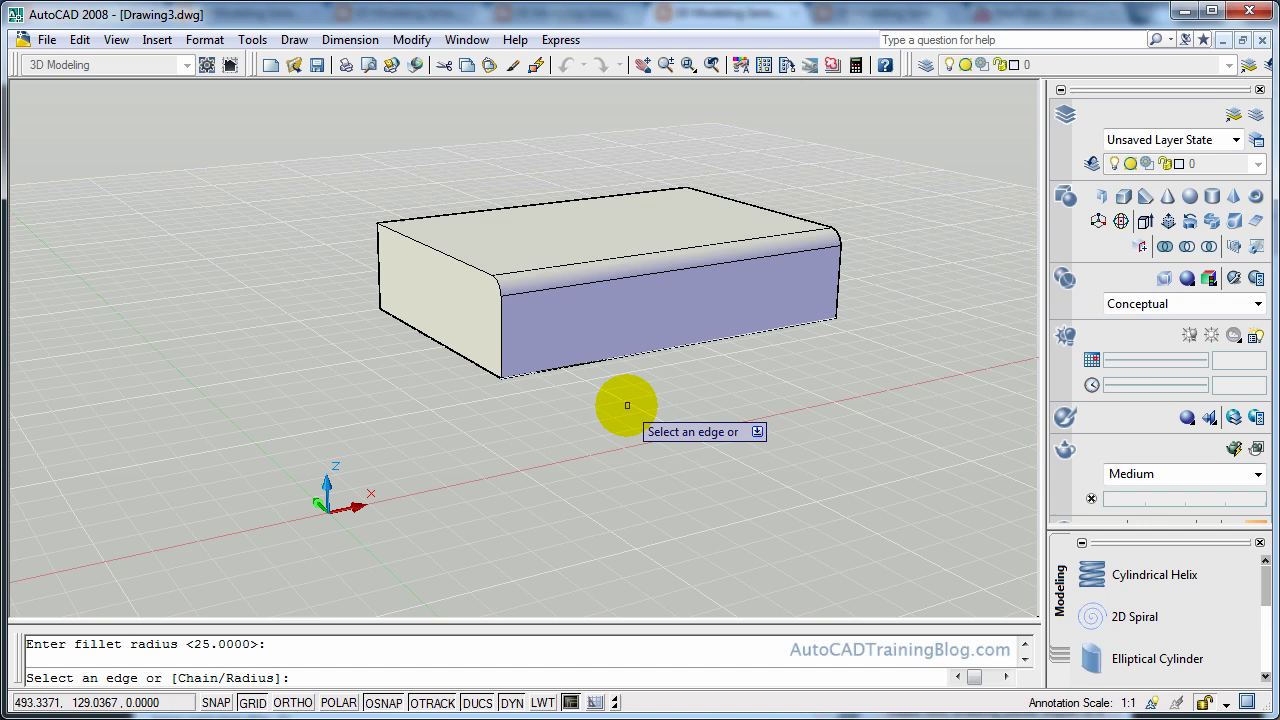
text(c)
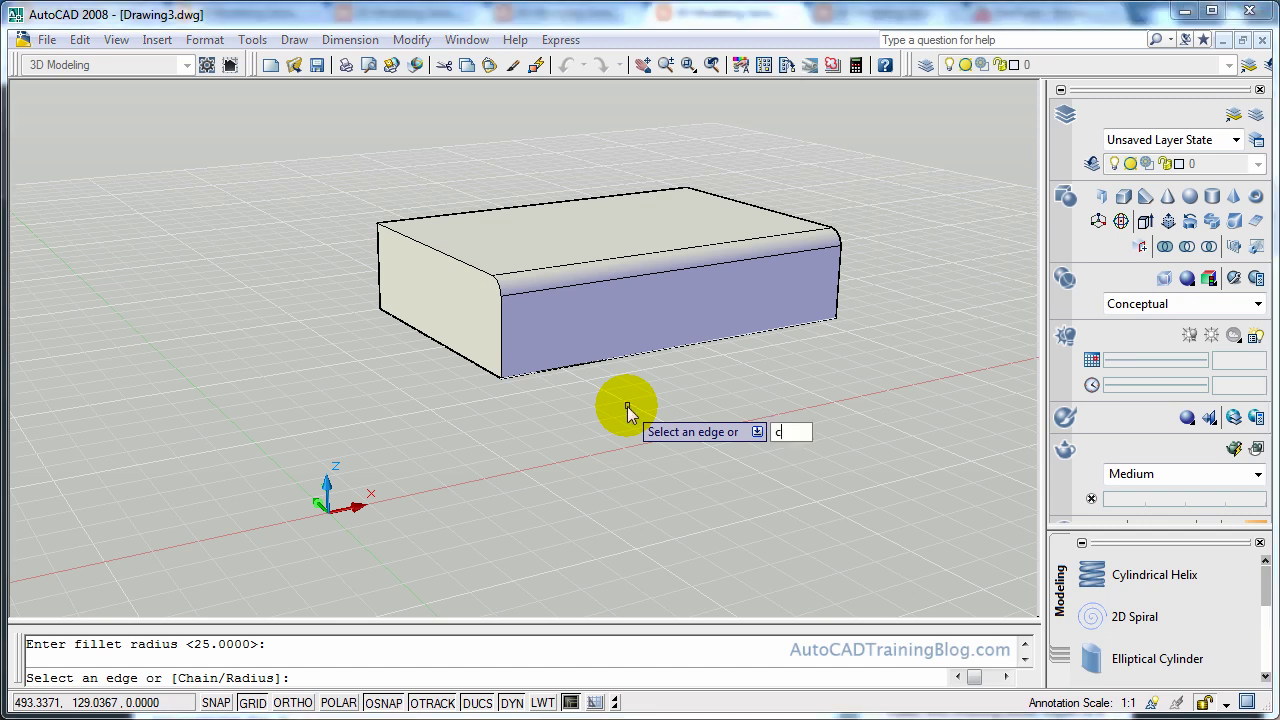
key(Return)
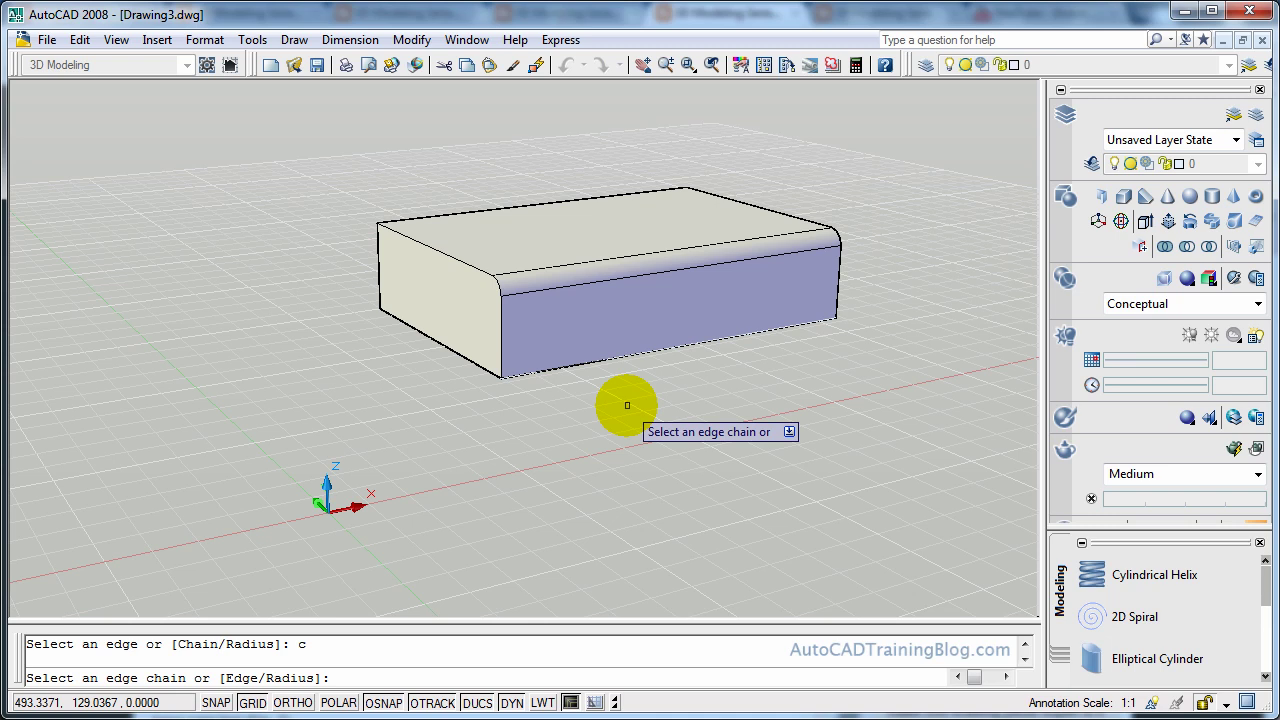
text(r)
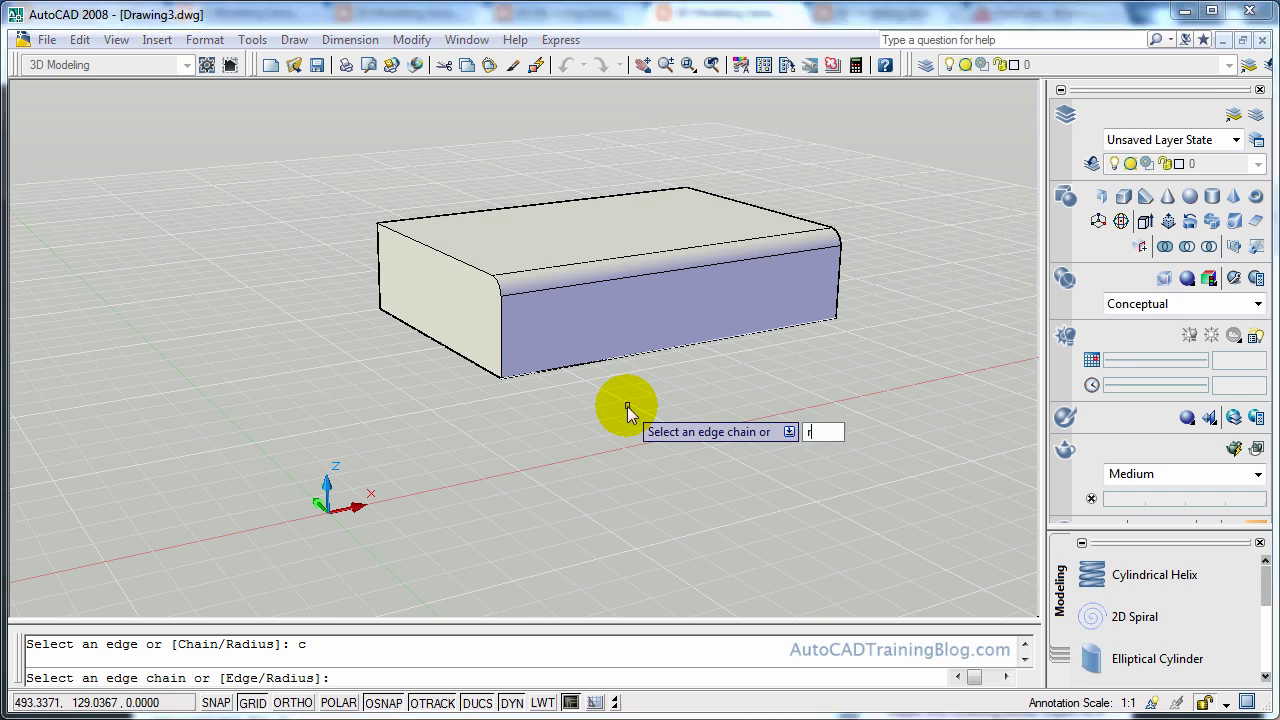
key(Return)
key(Return)
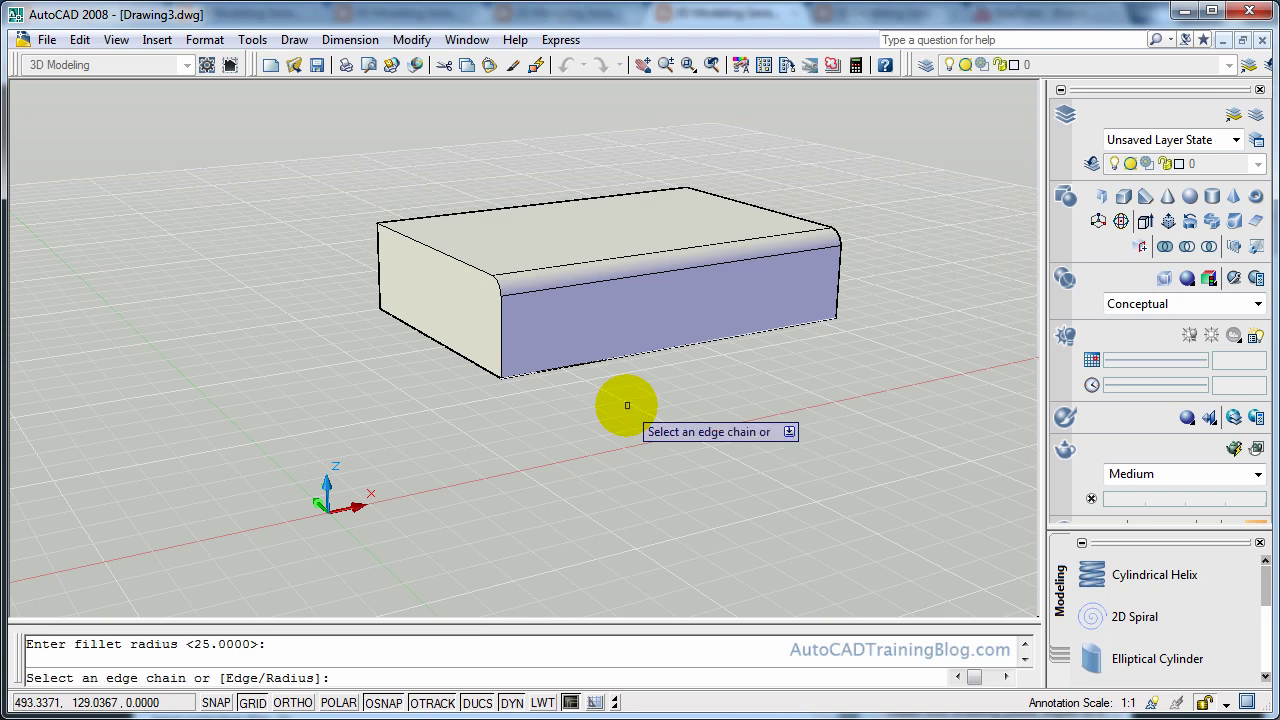
key(Return)
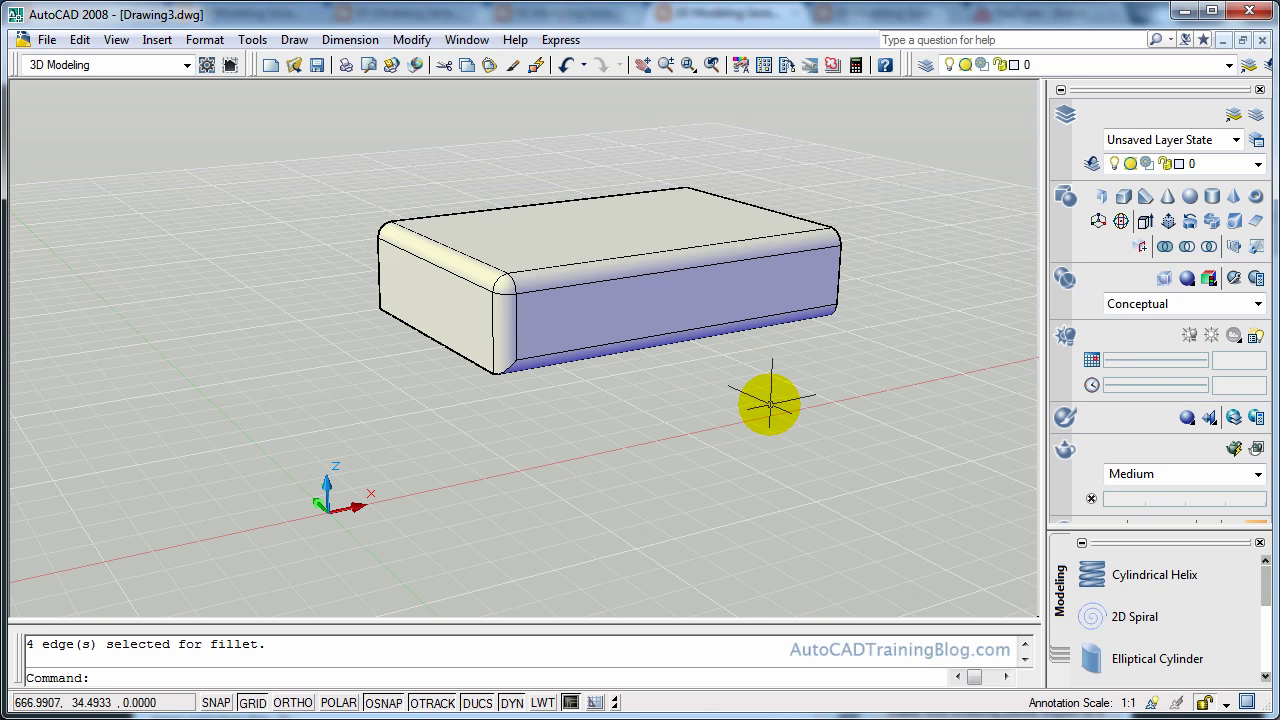
Cancel the pending fillet and orbit down to a low side view of the box
text(fillet)
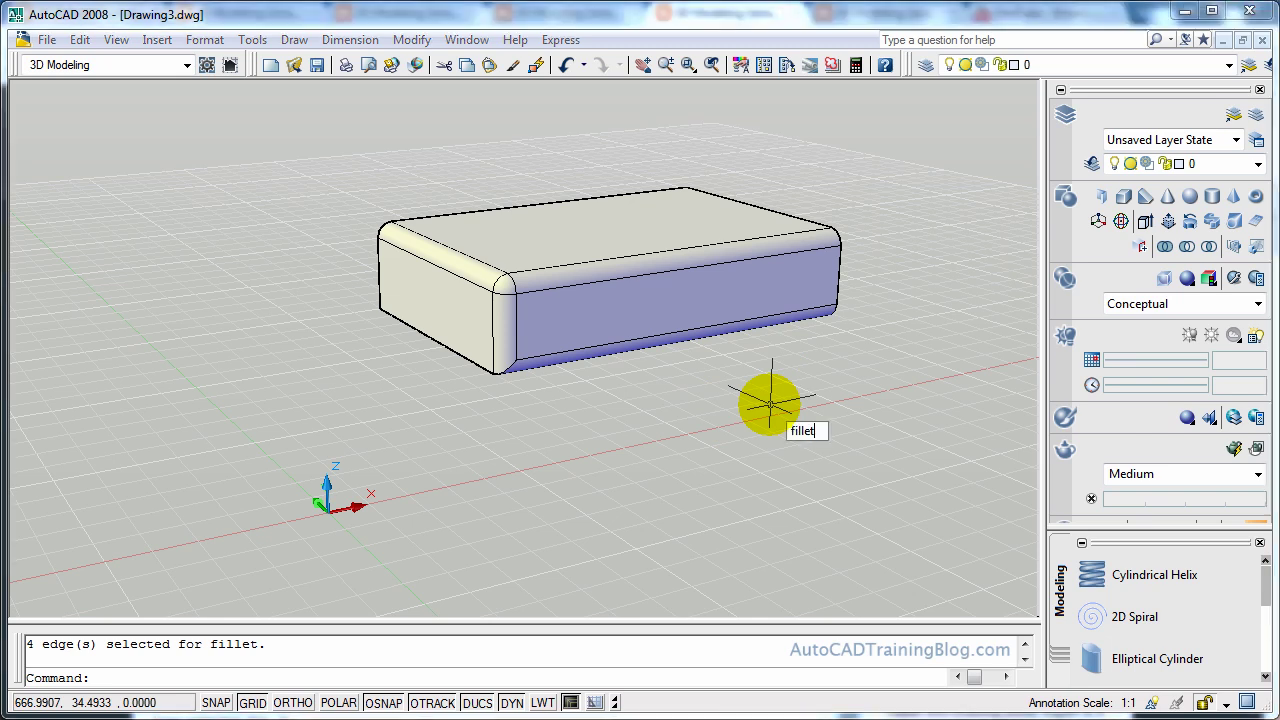
key(Return)
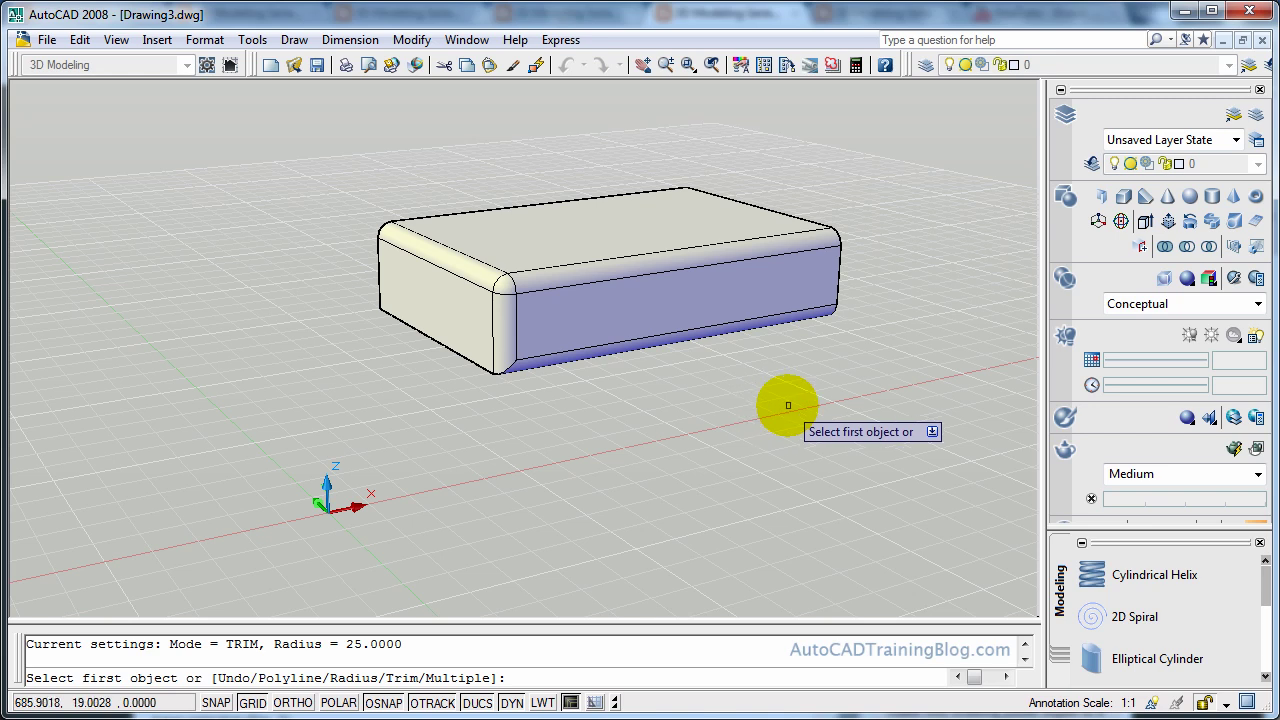
key(Escape)
text(3dorbit)
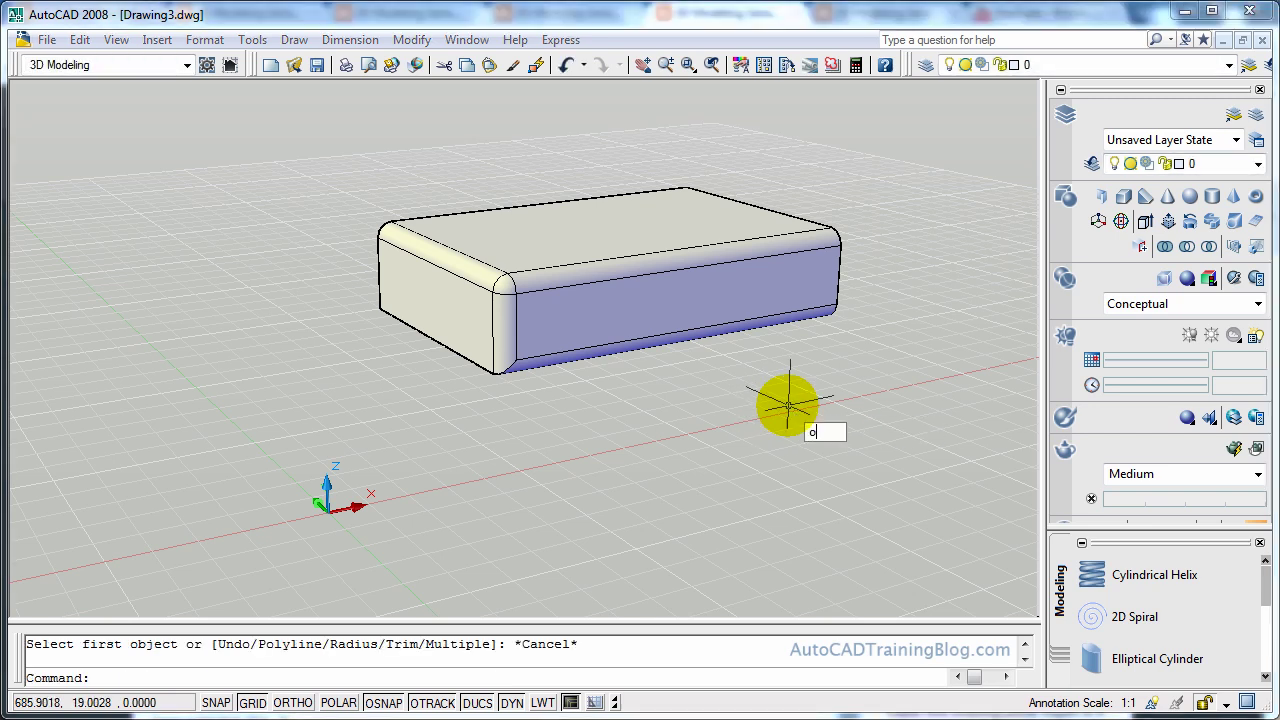
key(Return)
drag(801, 413, 498, 381)
key(Escape)
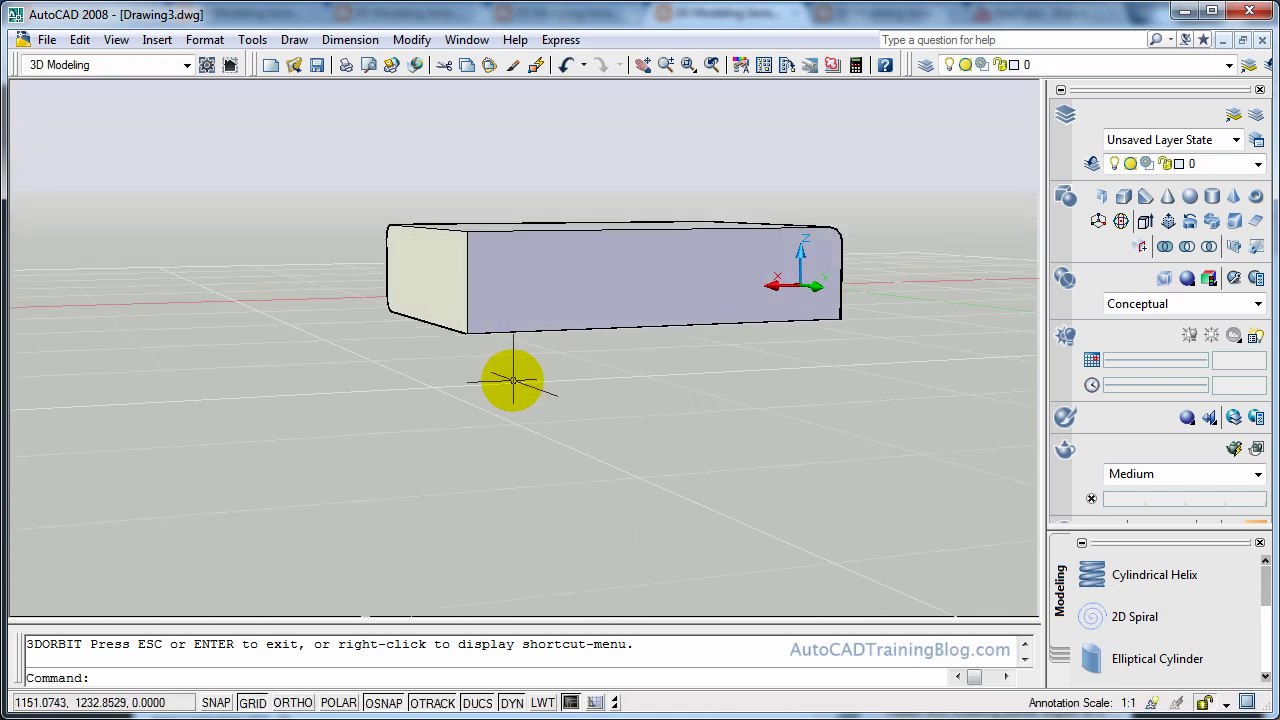
Fillet the bottom front edge chain with a 25-unit radius using Chain mode
text(filet)
key(BackSpace)
key(BackSpace)
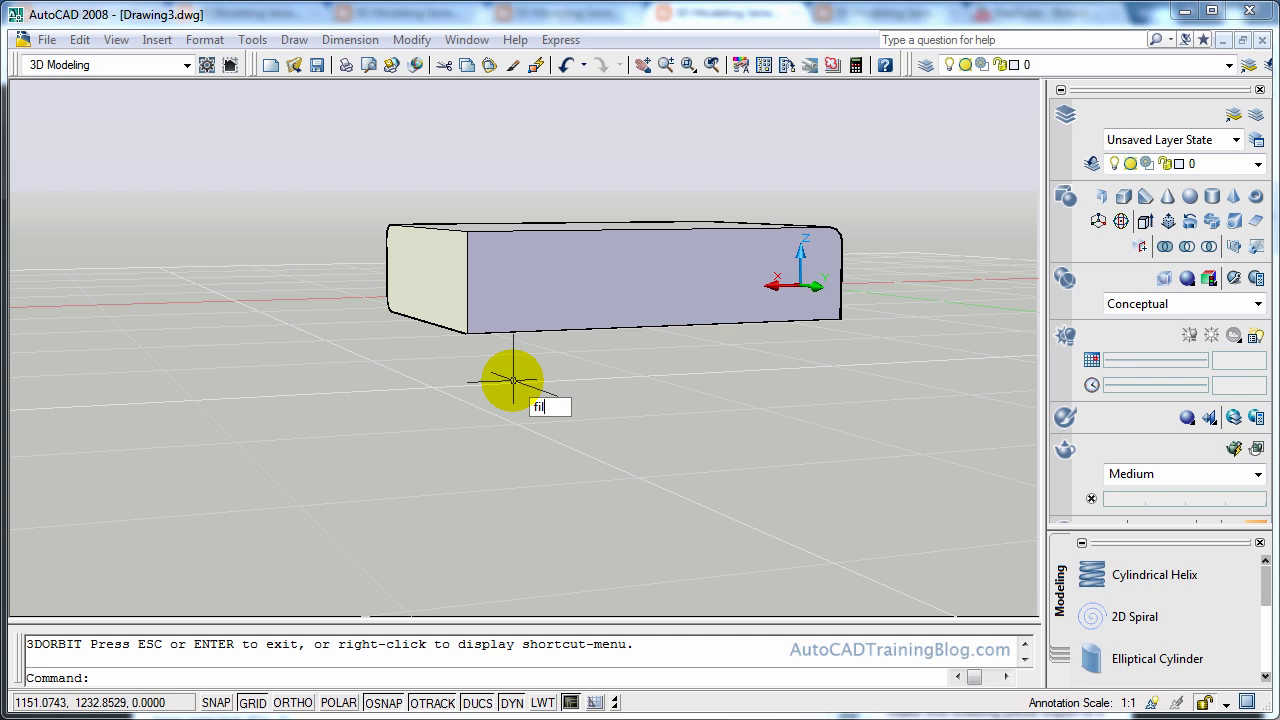
text(let)
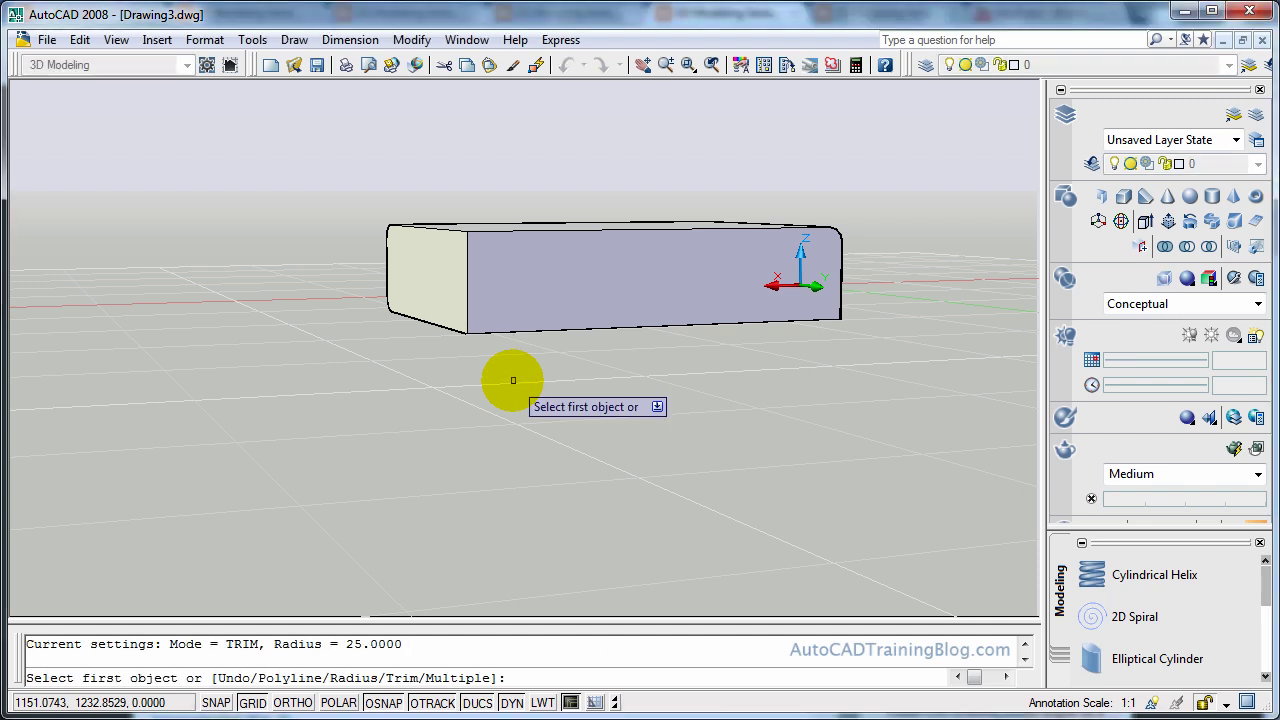
text(r)
key(Return)
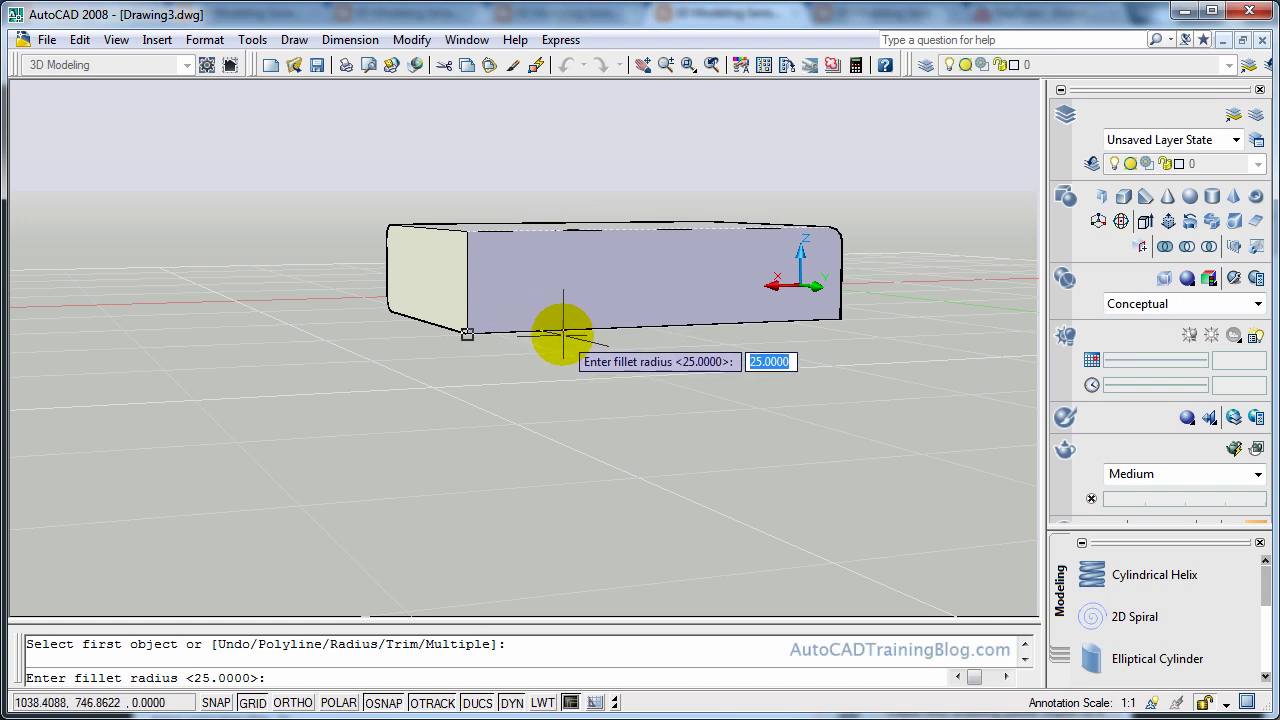
key(Return)
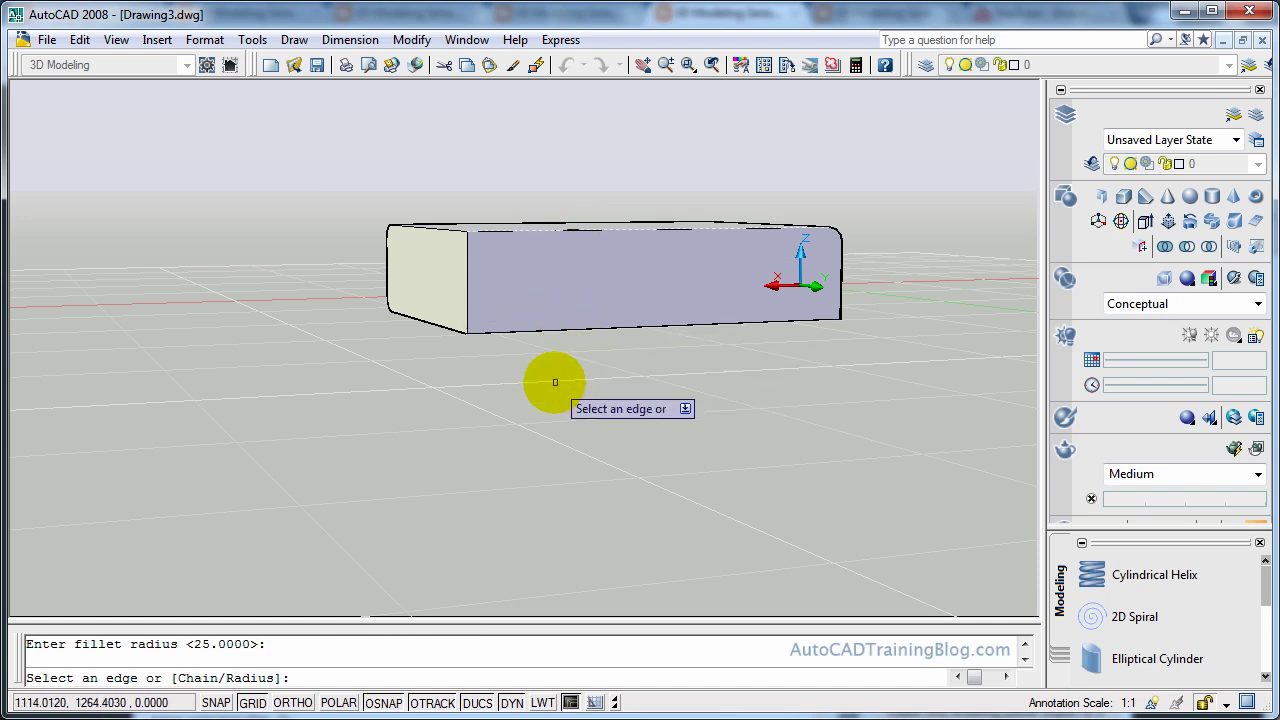
text(c)
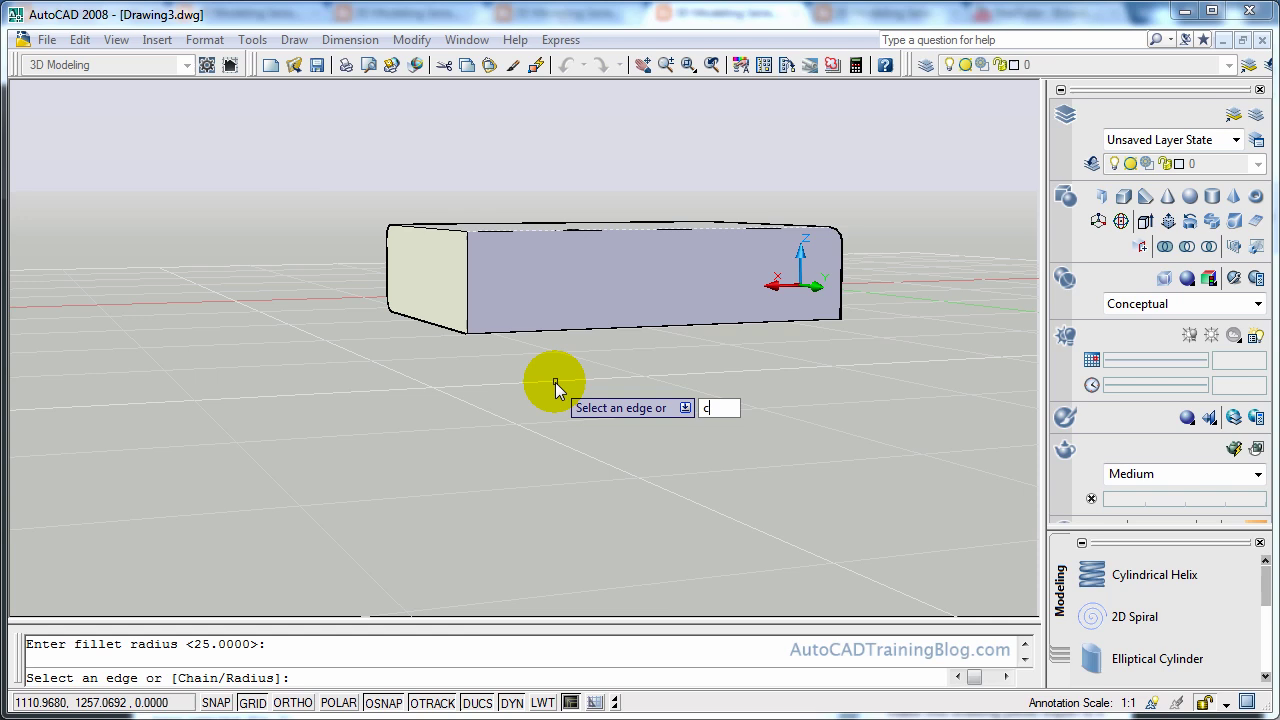
key(Return)
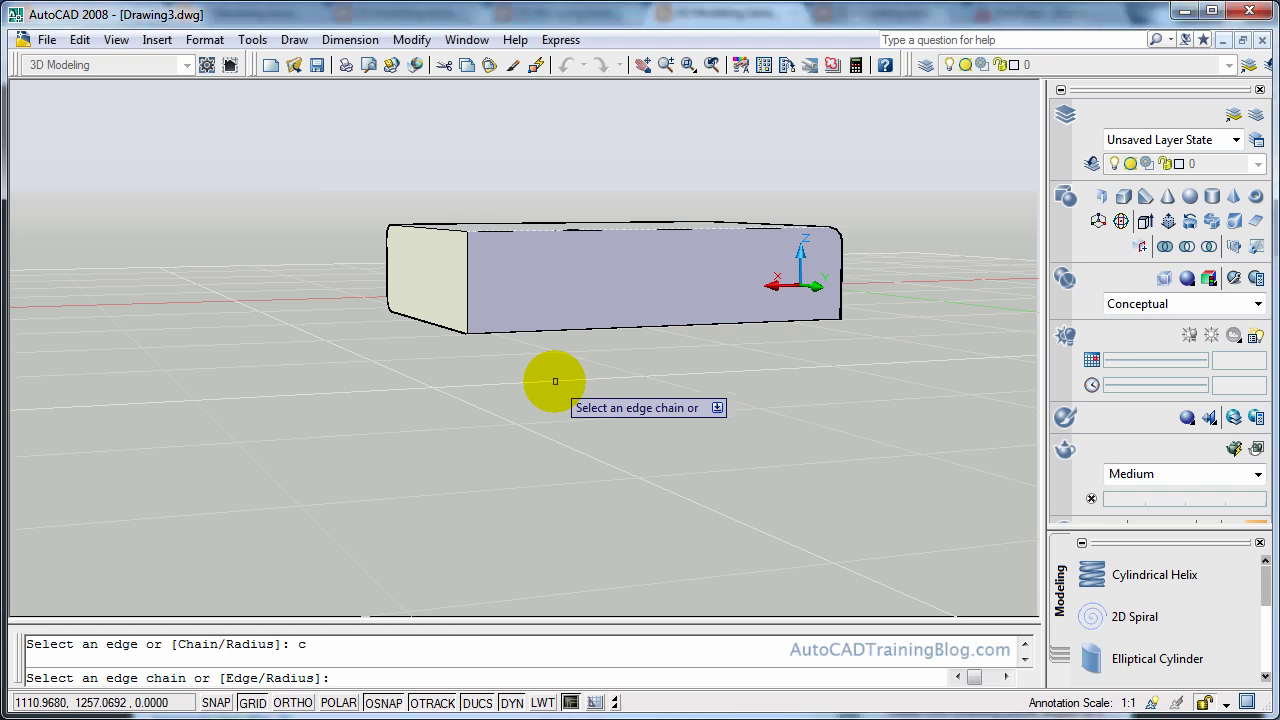
click(525, 331)
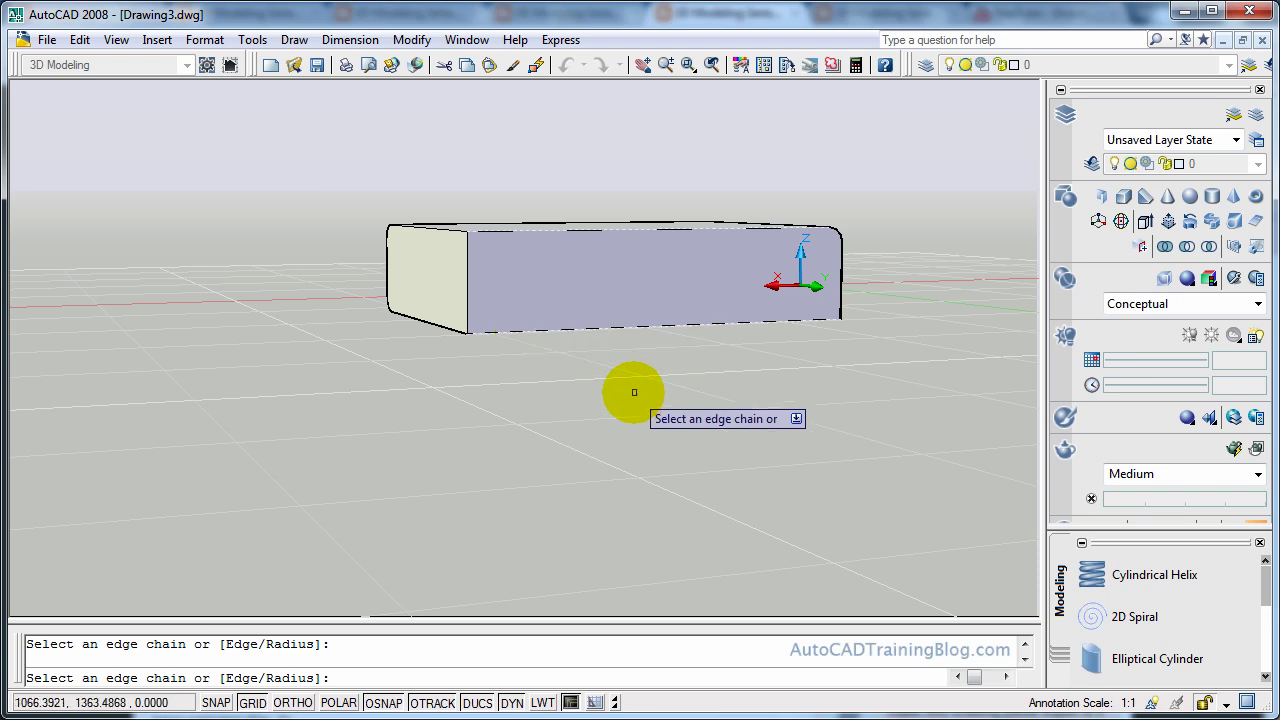
key(Return)
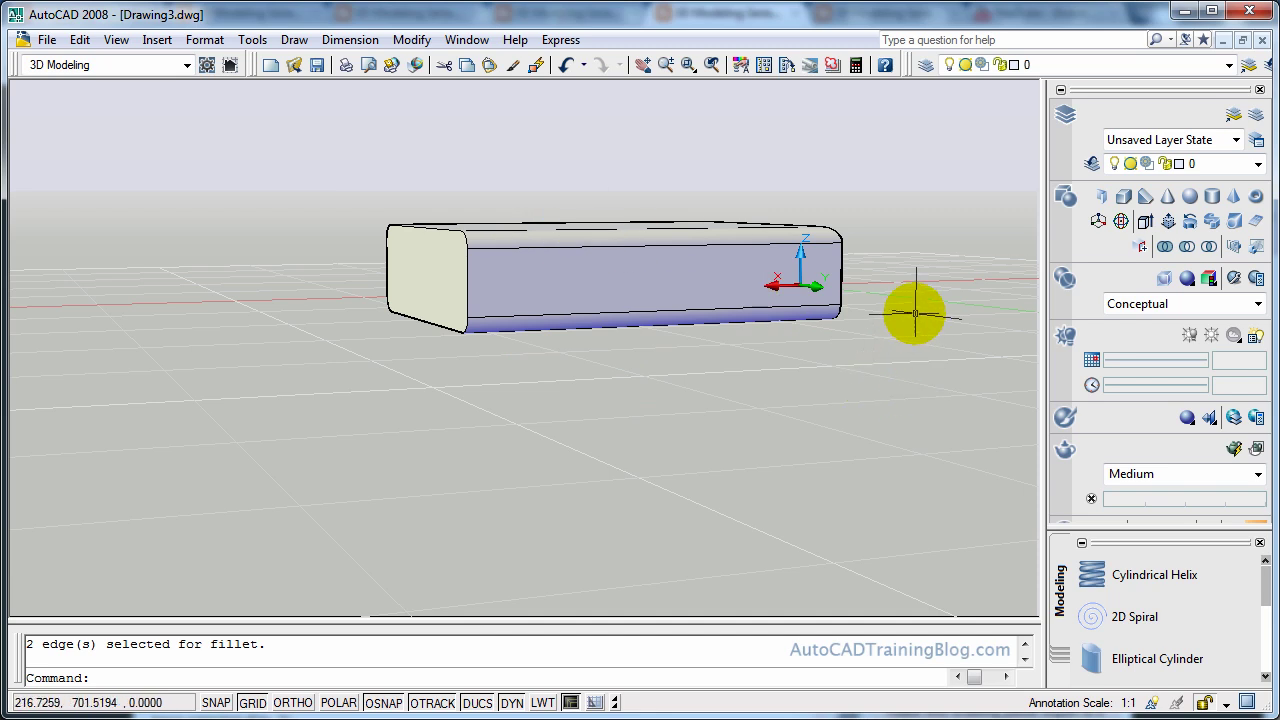
Orbit the view to look down on the box's rounded top and bottom edges
text(3dorbit)
key(Return)
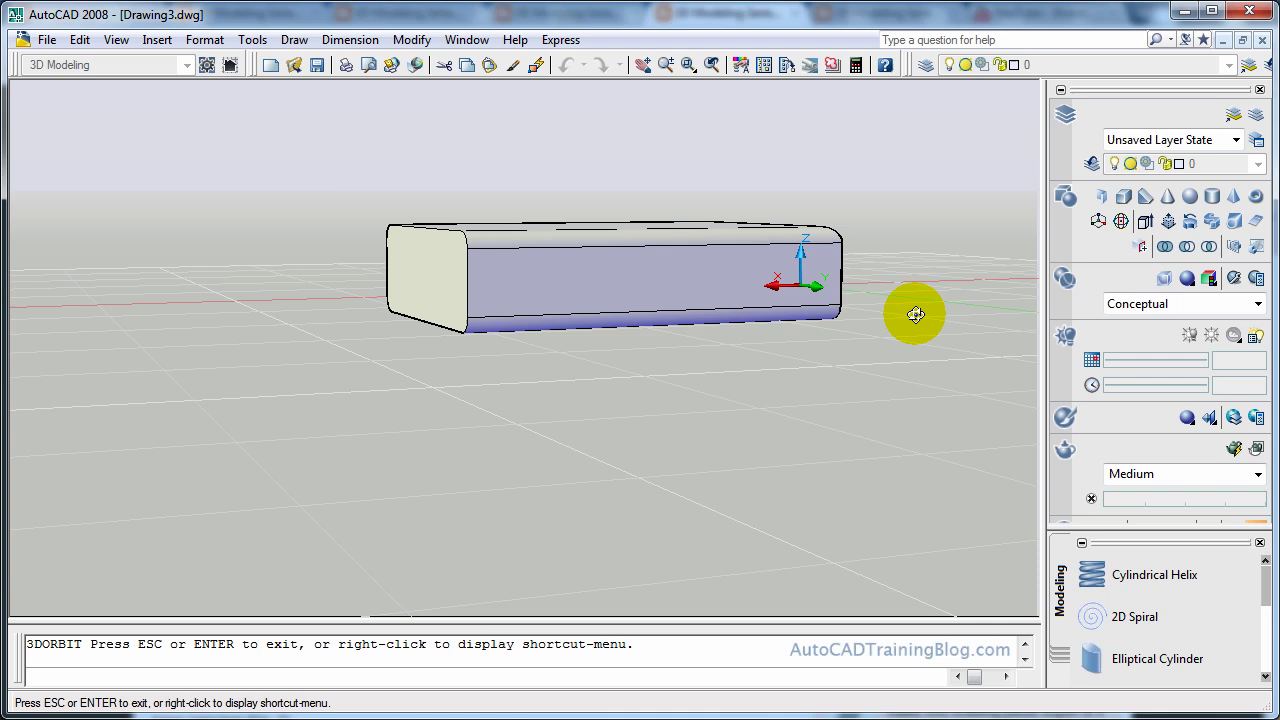
drag(929, 259, 779, 291)
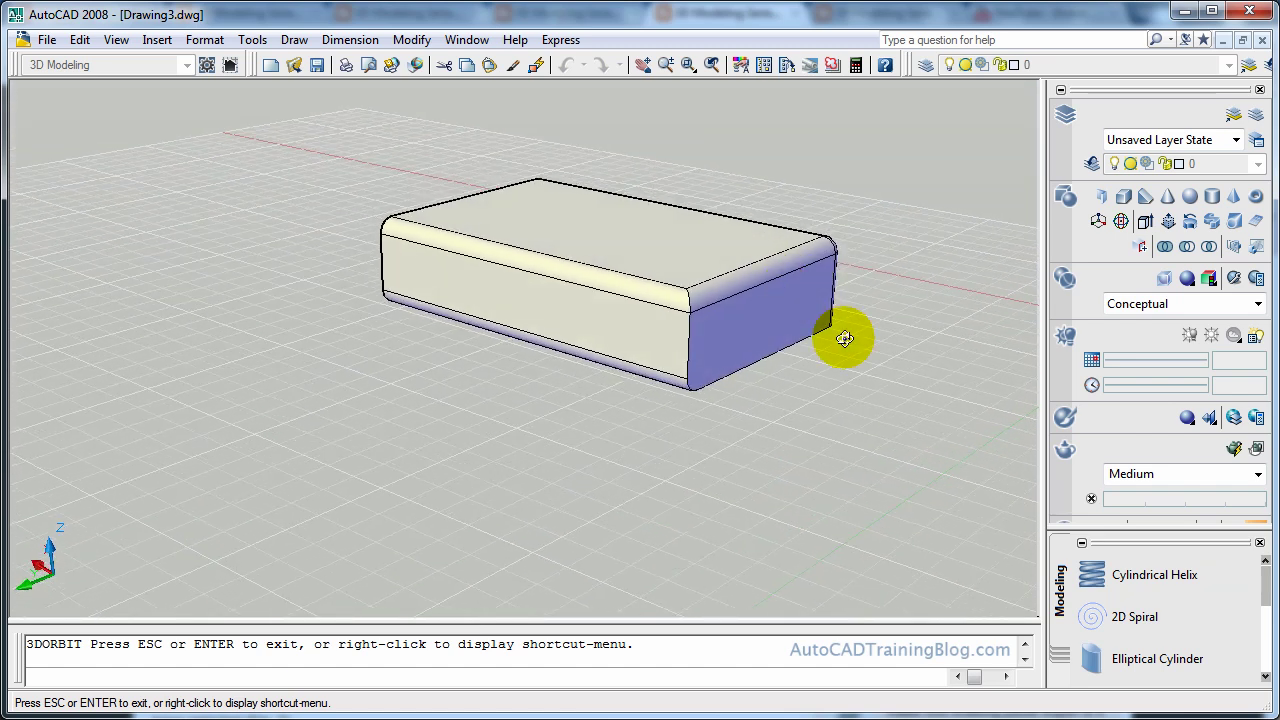